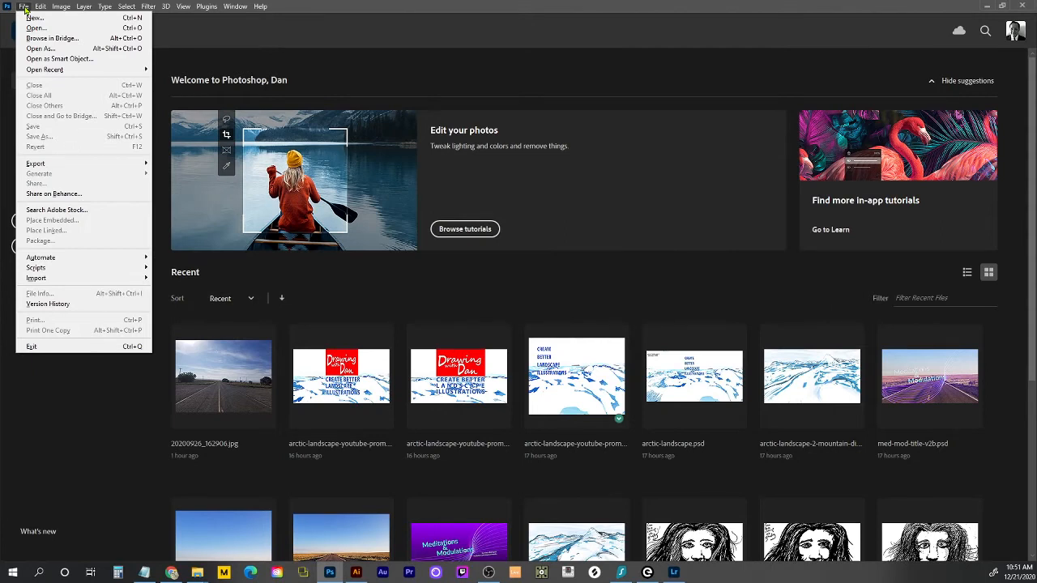
# - Start a new document and browse the preset categories to the Film & Video HDTV 1080p preset, 1920 x 1080 px at 72 ppi
pyautogui.click(25, 19)
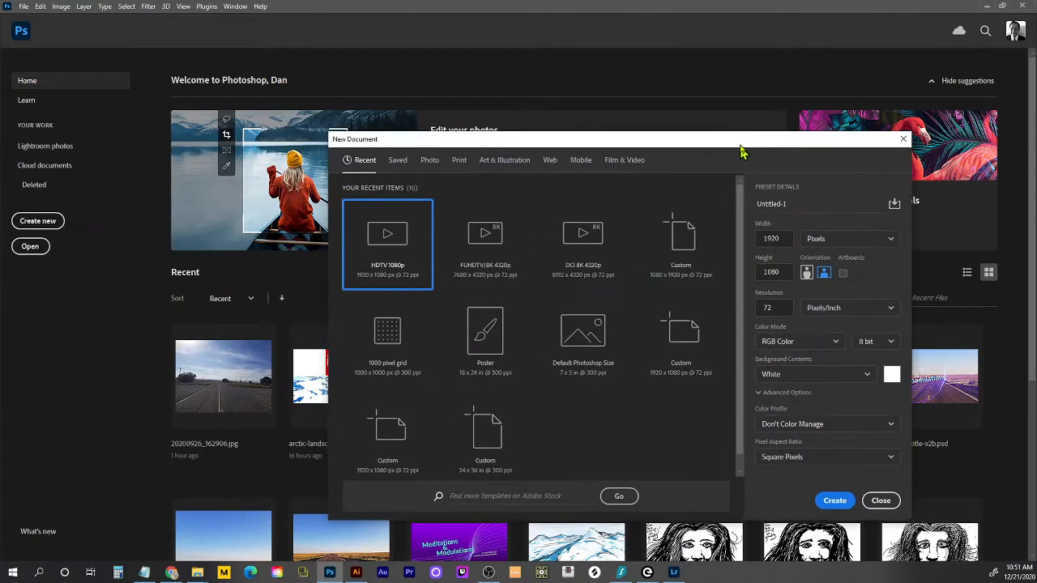
pyautogui.moveTo(661, 139); pyautogui.dragTo(542, 103)
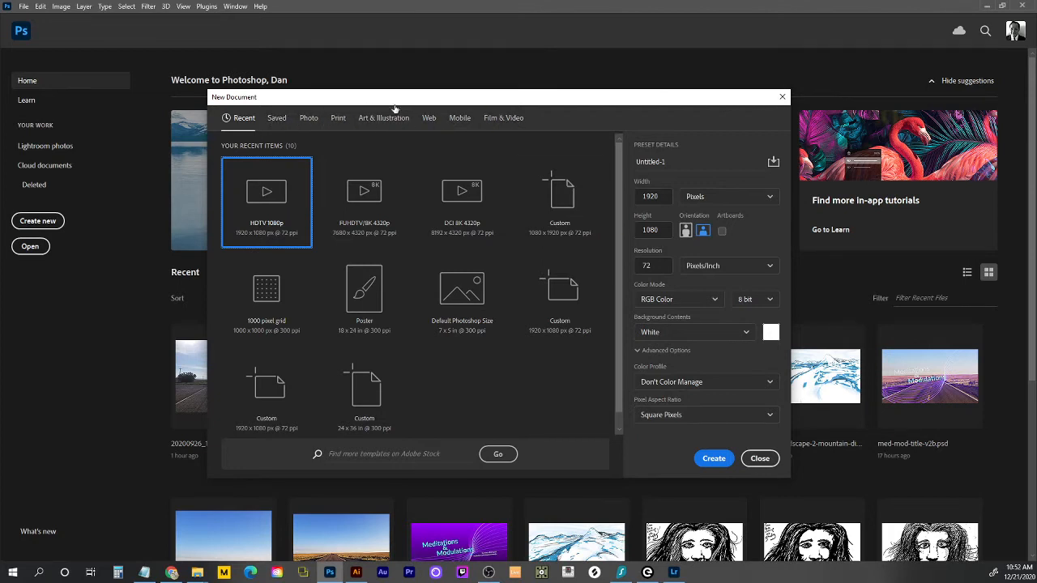
pyautogui.click(309, 123)
pyautogui.click(338, 120)
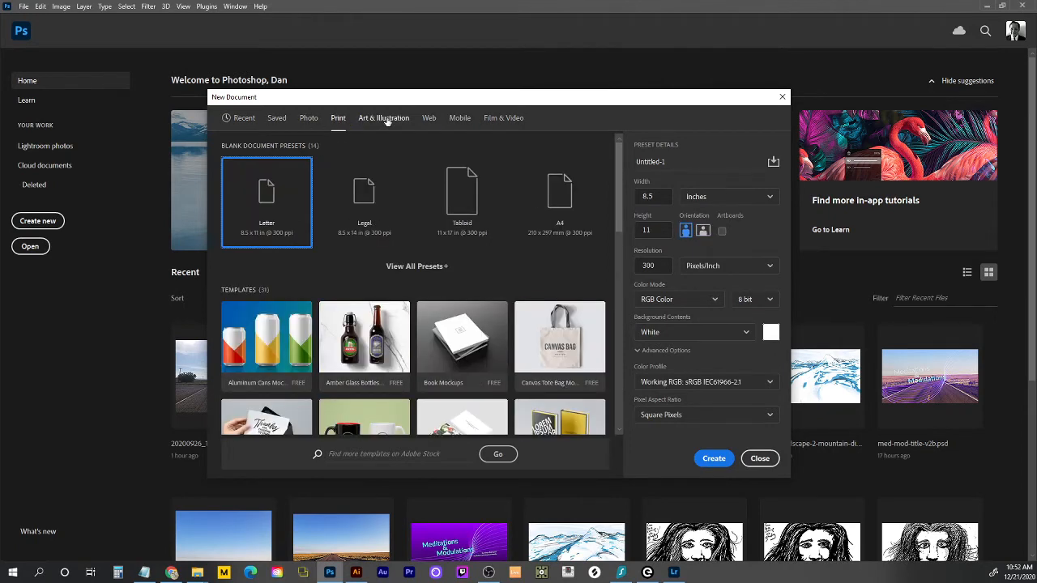
pyautogui.click(387, 120)
pyautogui.click(430, 120)
pyautogui.click(459, 120)
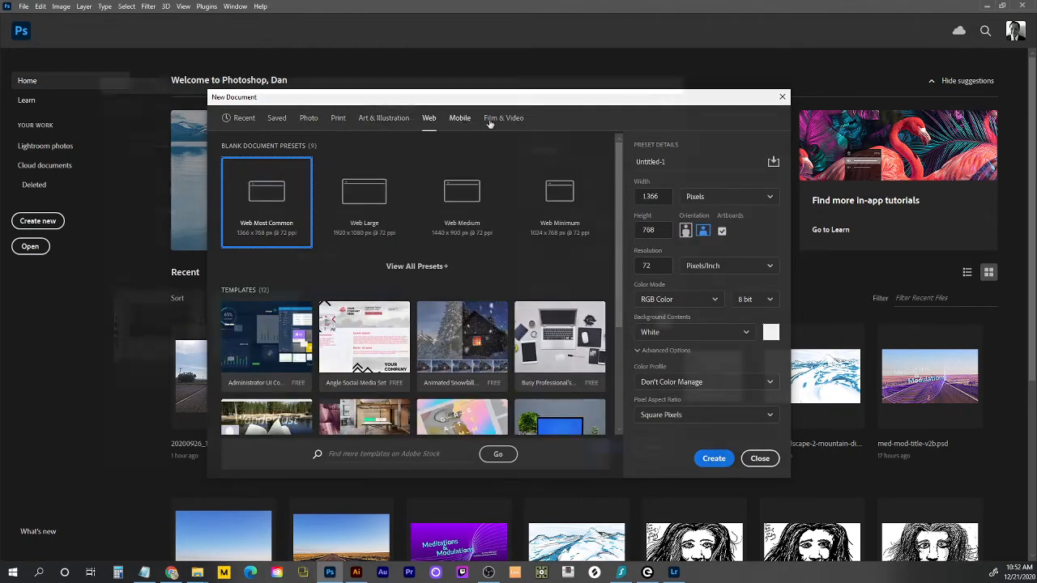
pyautogui.click(504, 120)
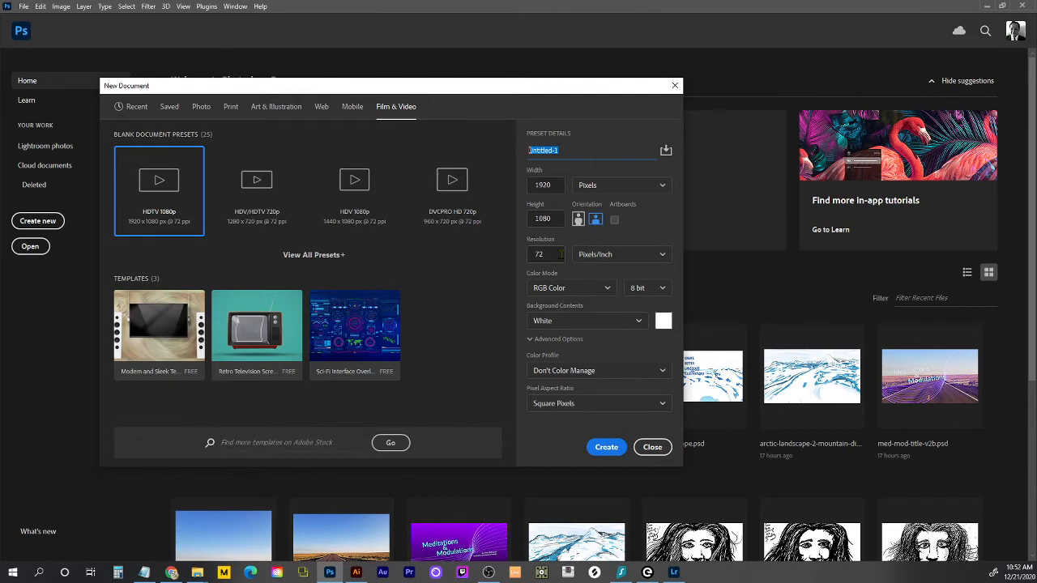
# - Keep RGB Color mode, set the color profile to Working RGB: sRGB IEC61966-2.1, and create the document
pyautogui.click(606, 289)
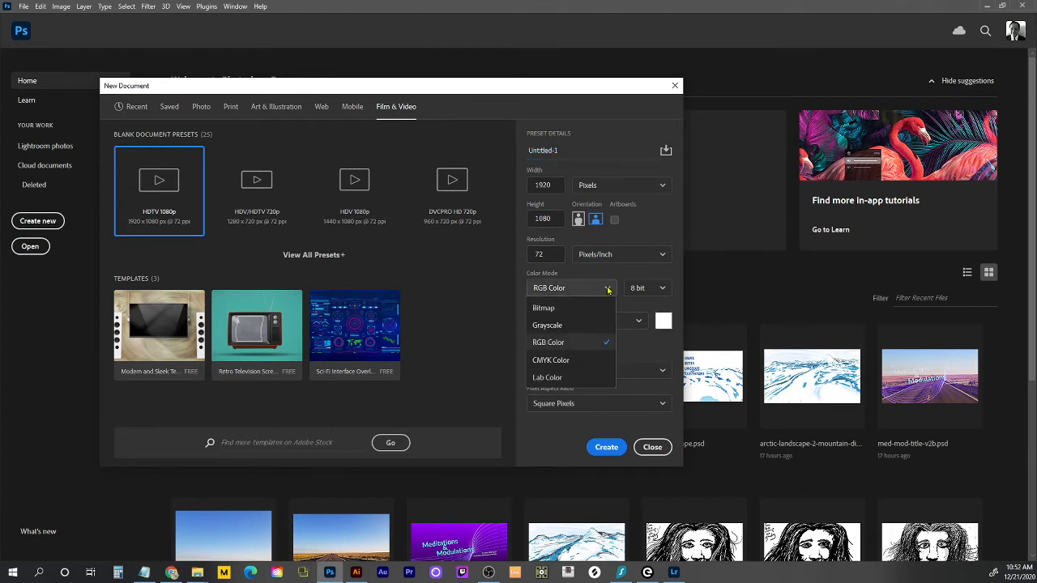
pyautogui.click(656, 370)
pyautogui.click(611, 324)
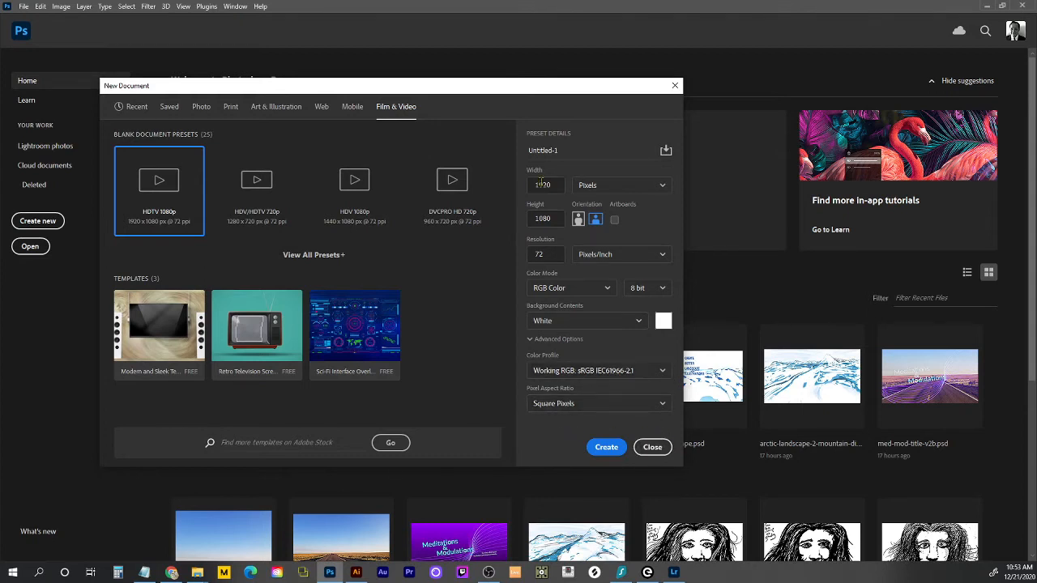
pyautogui.click(608, 448)
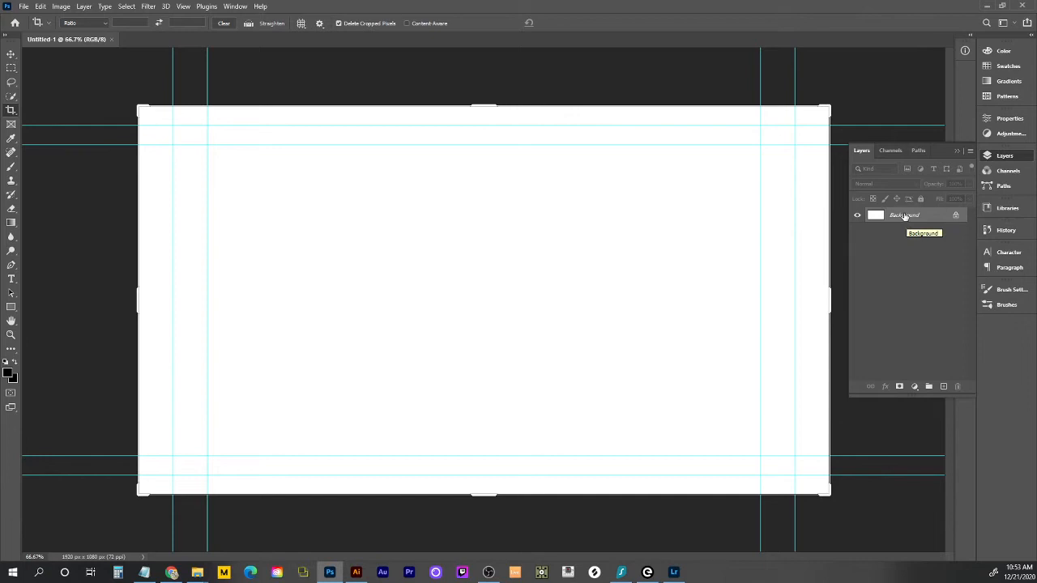
# - Add six empty layers above the Background layer
pyautogui.click(944, 388)
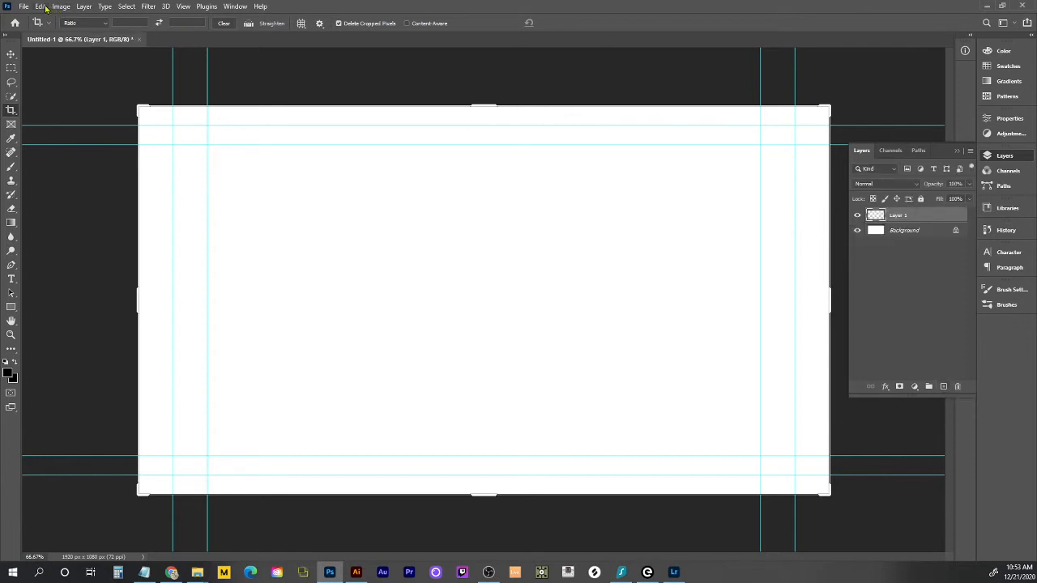
pyautogui.click(86, 8)
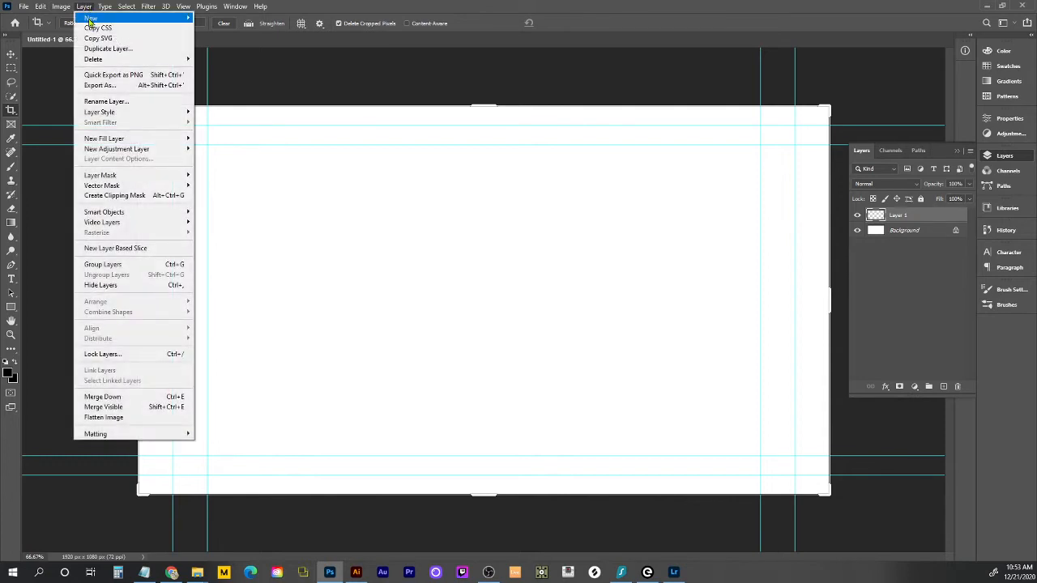
pyautogui.moveTo(126, 18)
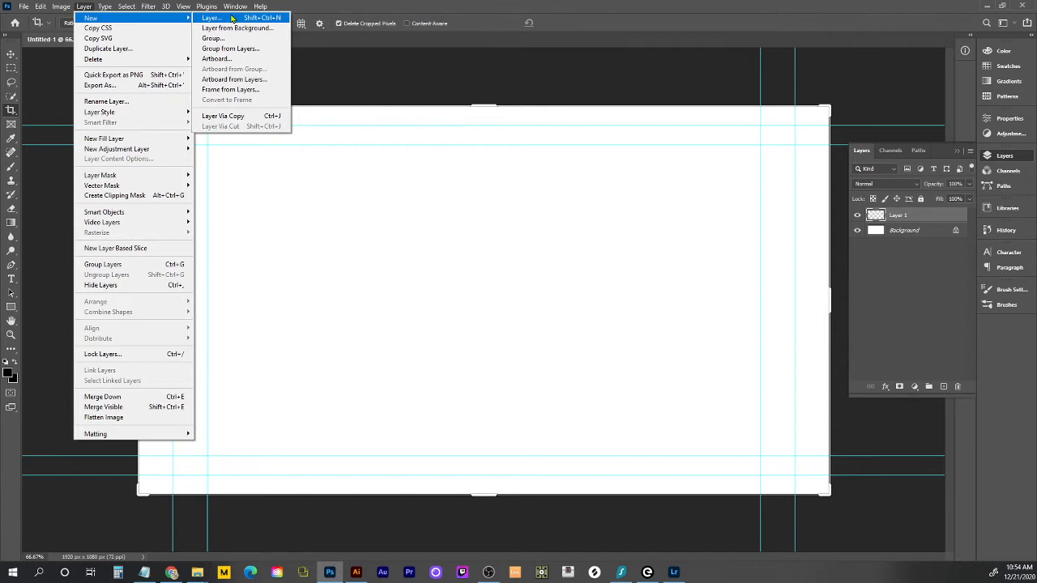
pyautogui.click(677, 58)
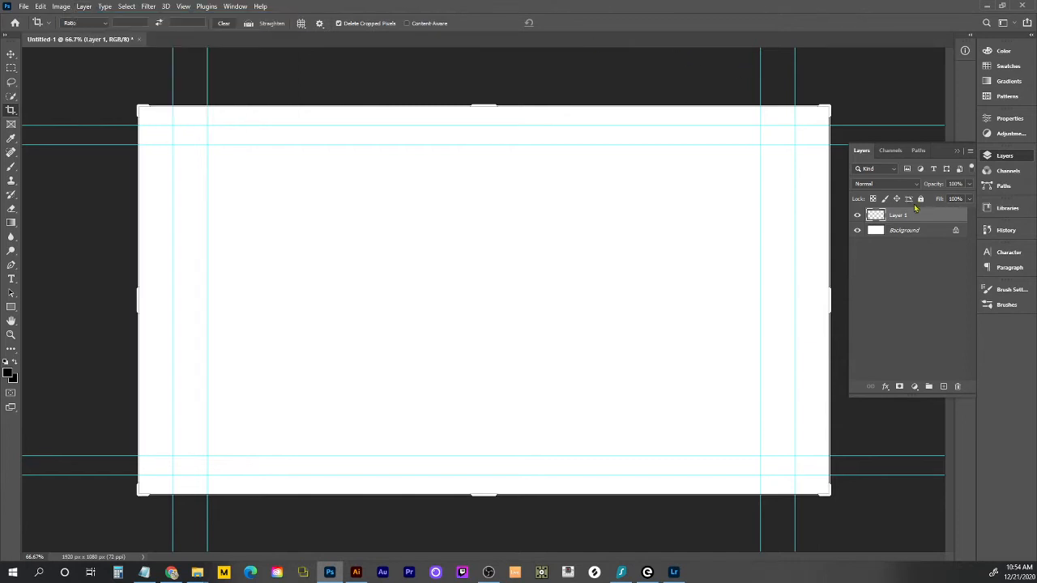
pyautogui.click(945, 388)
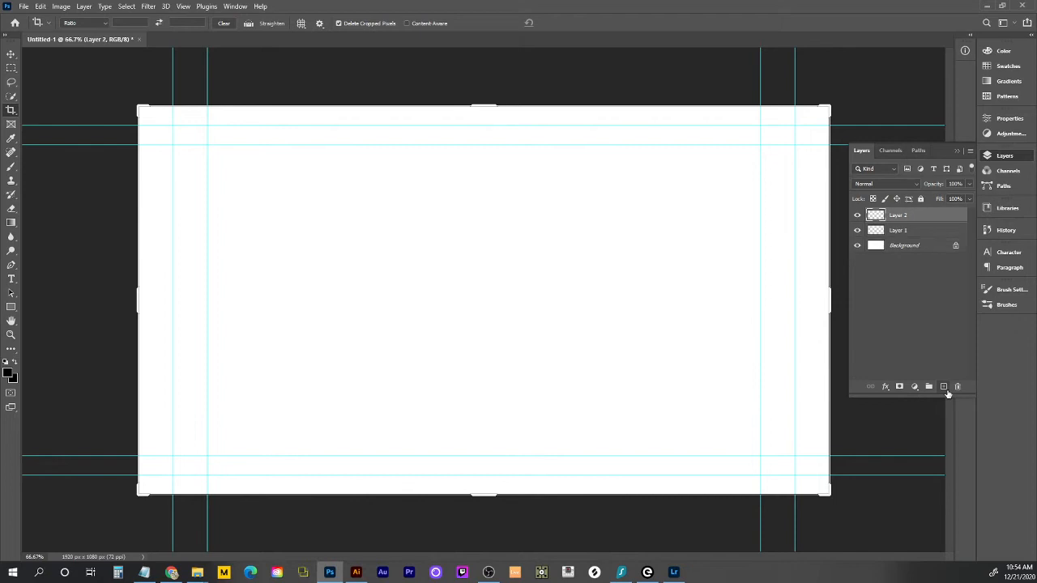
pyautogui.click(945, 388)
pyautogui.click(945, 388)
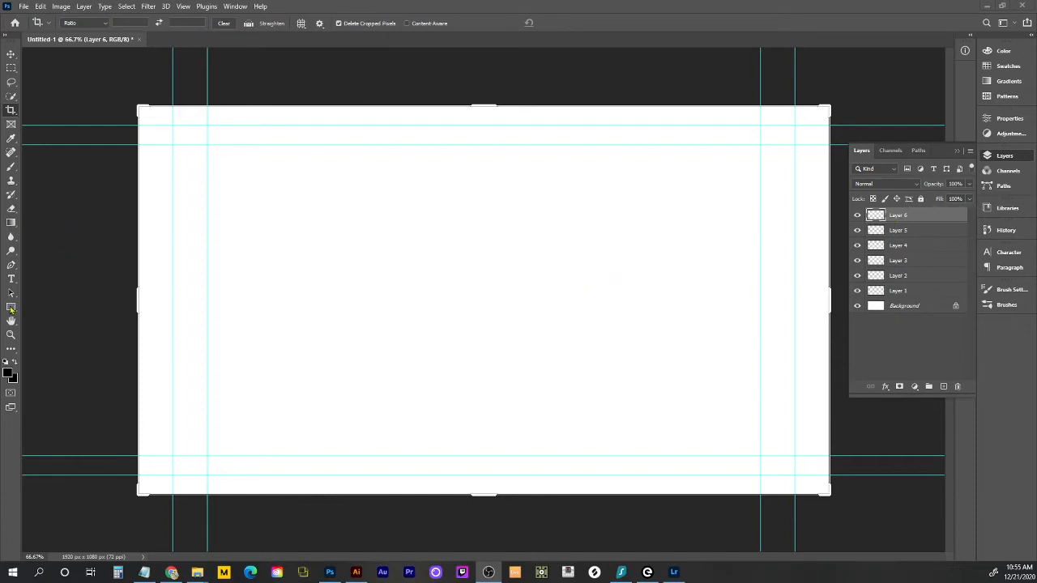
# - Draw a black rectangle shape about 777 x 330 px near the middle of the canvas
pyautogui.moveTo(405, 263)
pyautogui.mouseDown()
pyautogui.moveTo(568, 361)
pyautogui.moveTo(562, 338)
pyautogui.mouseUp()
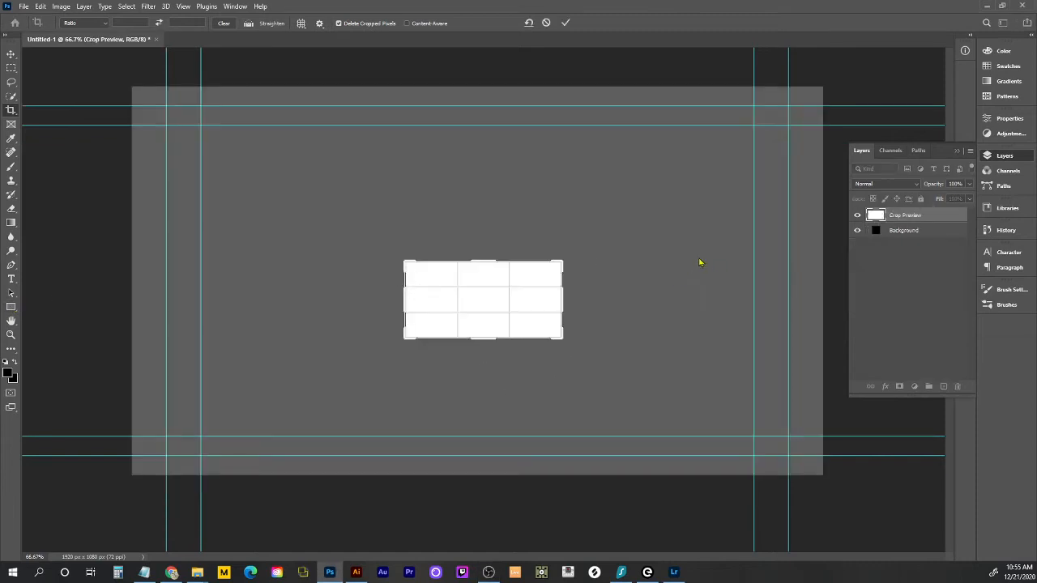
pyautogui.press('Escape')
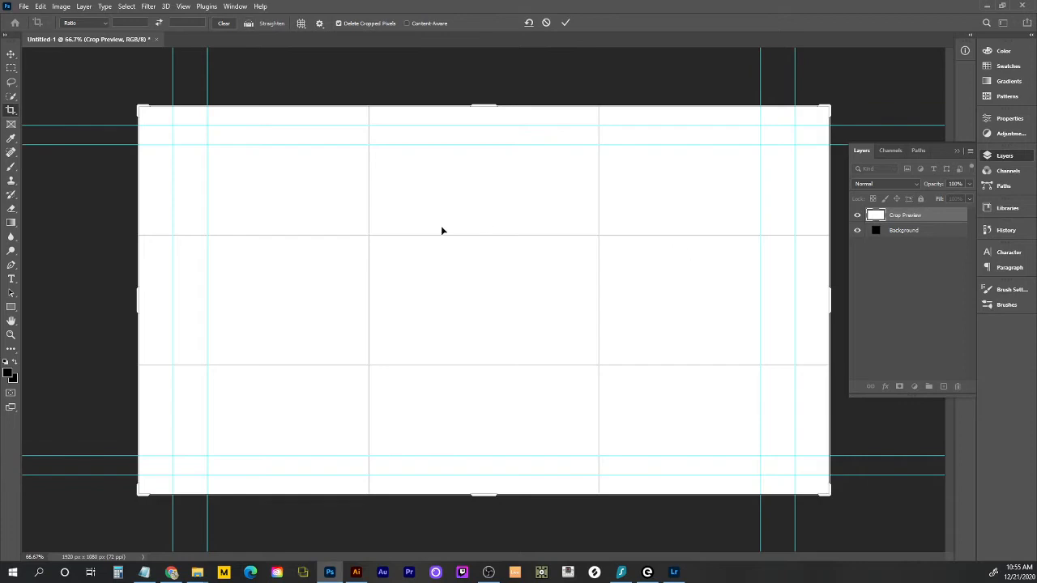
pyautogui.click(12, 306)
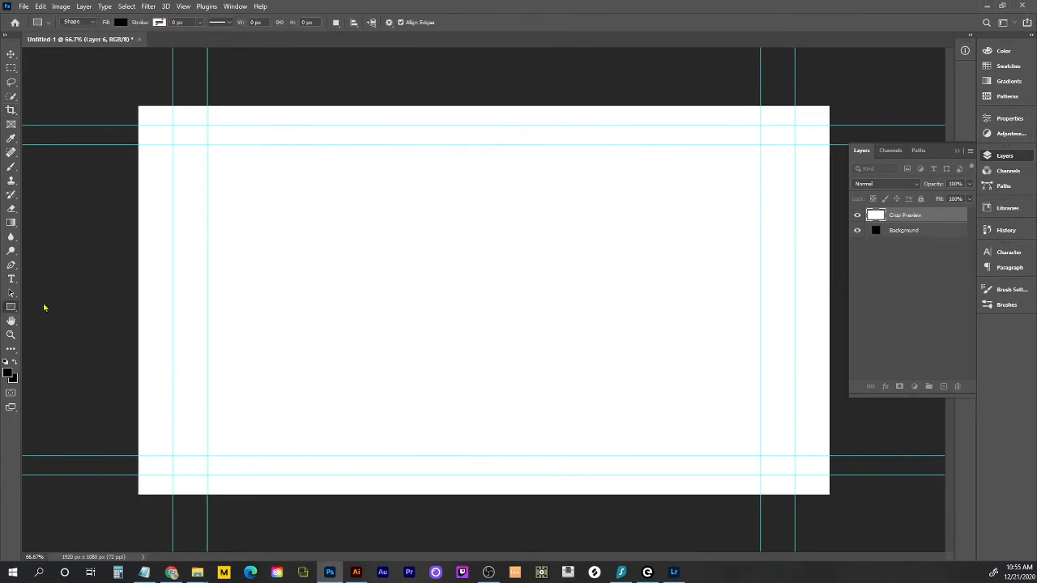
pyautogui.moveTo(393, 238); pyautogui.dragTo(673, 357)
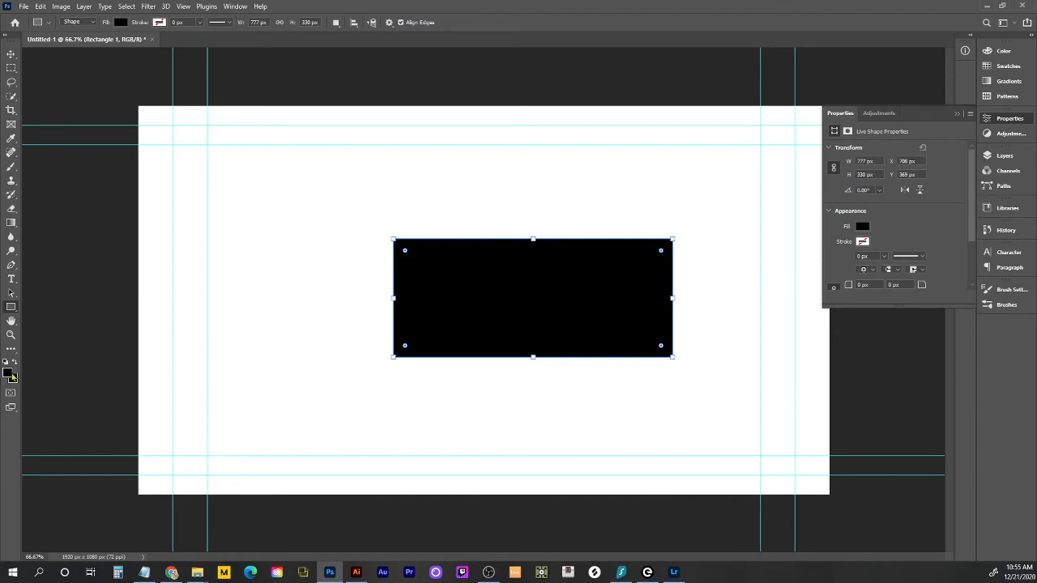
# - Set the foreground color to a bright green web color
pyautogui.click(8, 373)
pyautogui.click(288, 184)
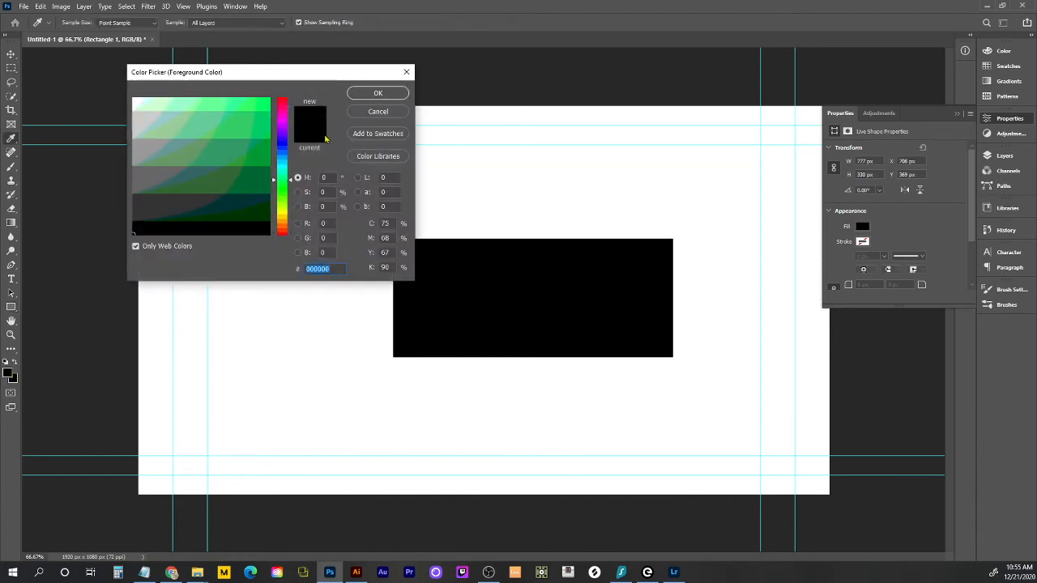
pyautogui.click(267, 103)
pyautogui.click(378, 93)
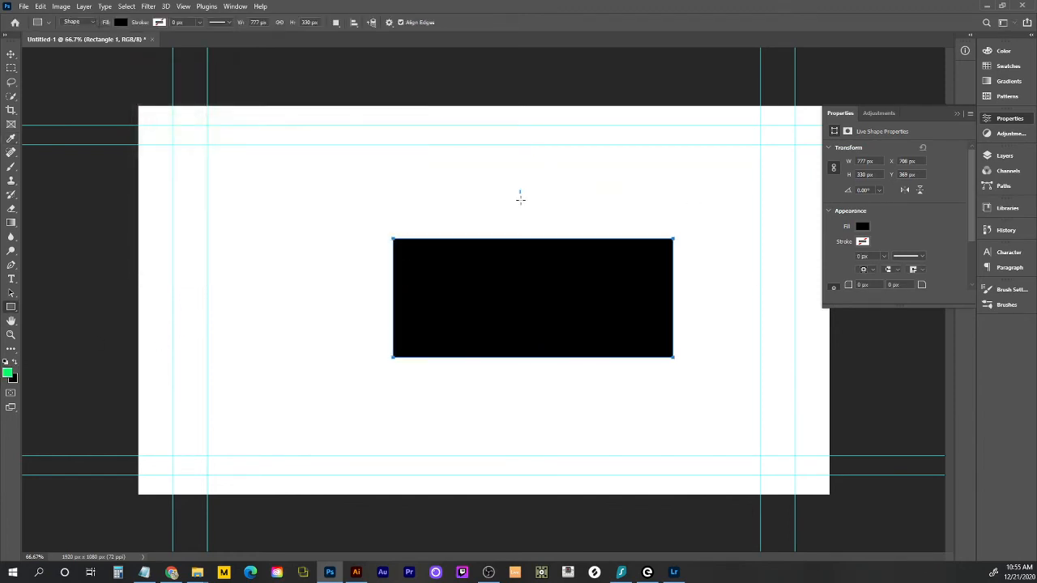
# - Draw a green rectangle about 261 x 386 px over the black one, plus overlapping blue, red and yellow rectangles, the yellow about 923 x 182 px
pyautogui.moveTo(519, 190); pyautogui.dragTo(613, 329)
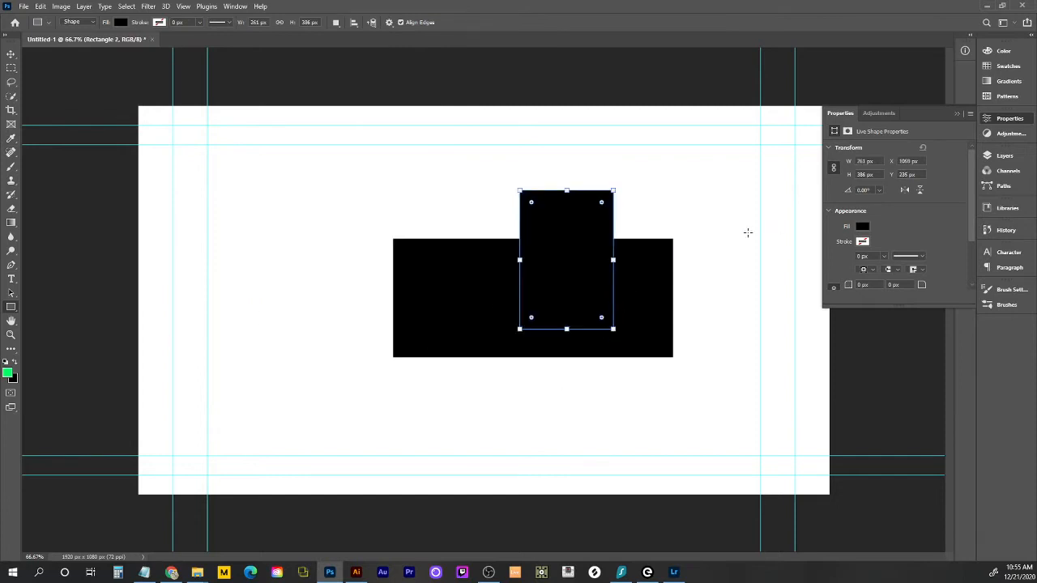
pyautogui.click(862, 227)
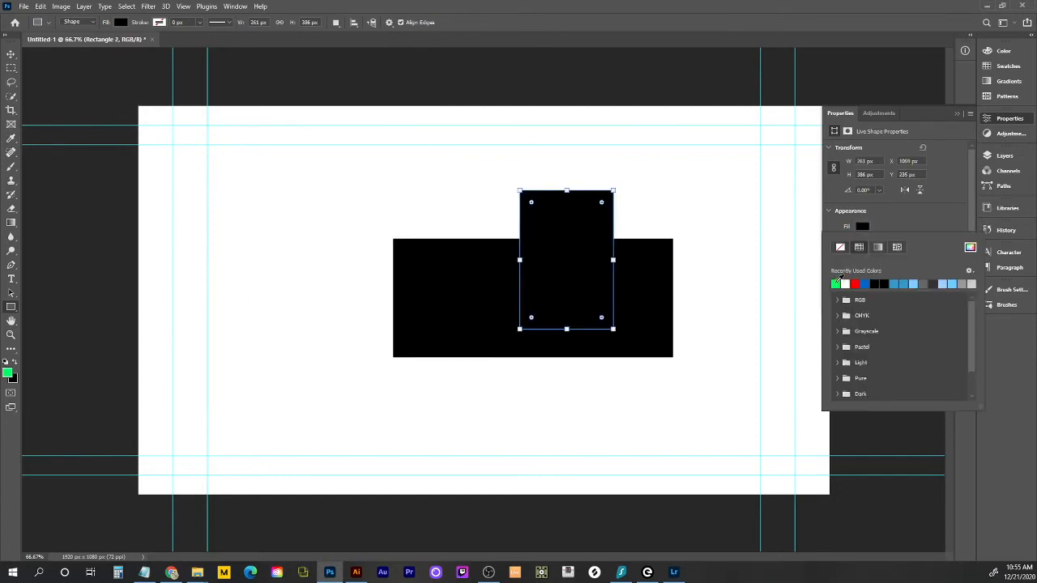
pyautogui.click(837, 282)
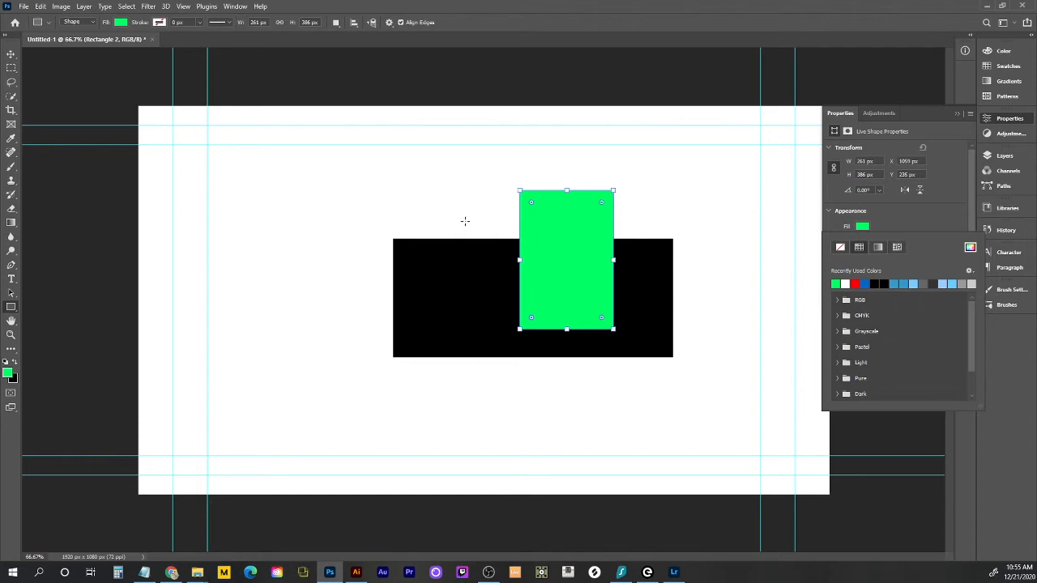
pyautogui.moveTo(464, 209); pyautogui.dragTo(589, 294)
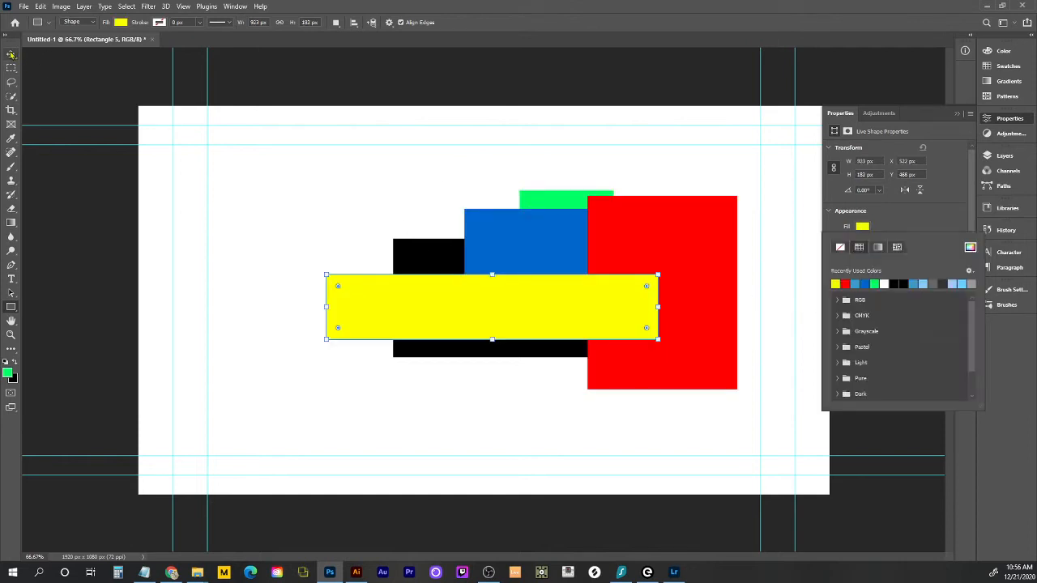
# - Reorder the rectangle layers so they stack from top to bottom as red, black, yellow, blue and green
pyautogui.click(10, 54)
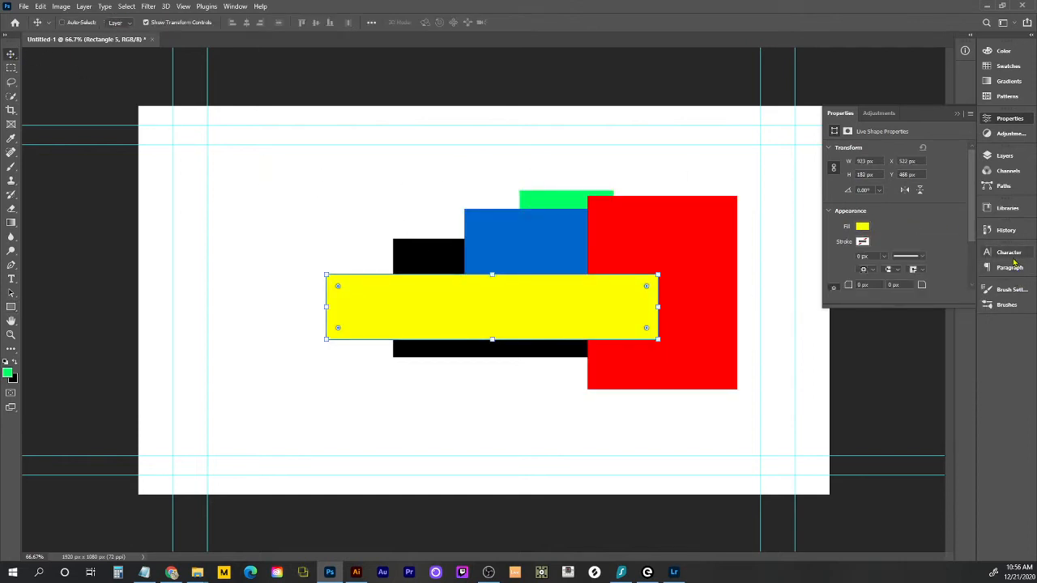
pyautogui.press('F7')
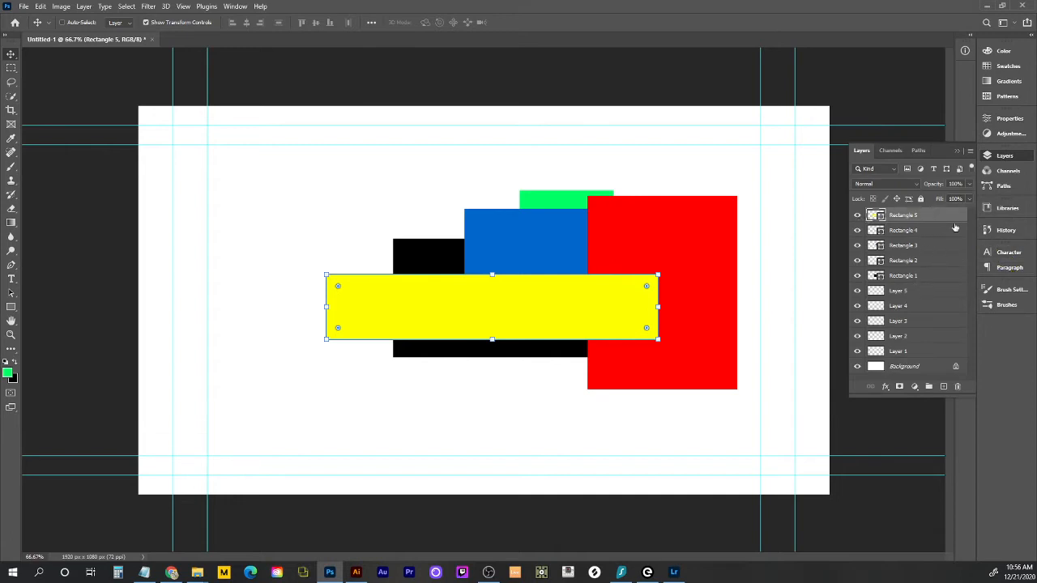
pyautogui.moveTo(938, 245)
pyautogui.mouseDown()
pyautogui.moveTo(940, 256)
pyautogui.moveTo(933, 226)
pyautogui.mouseUp()
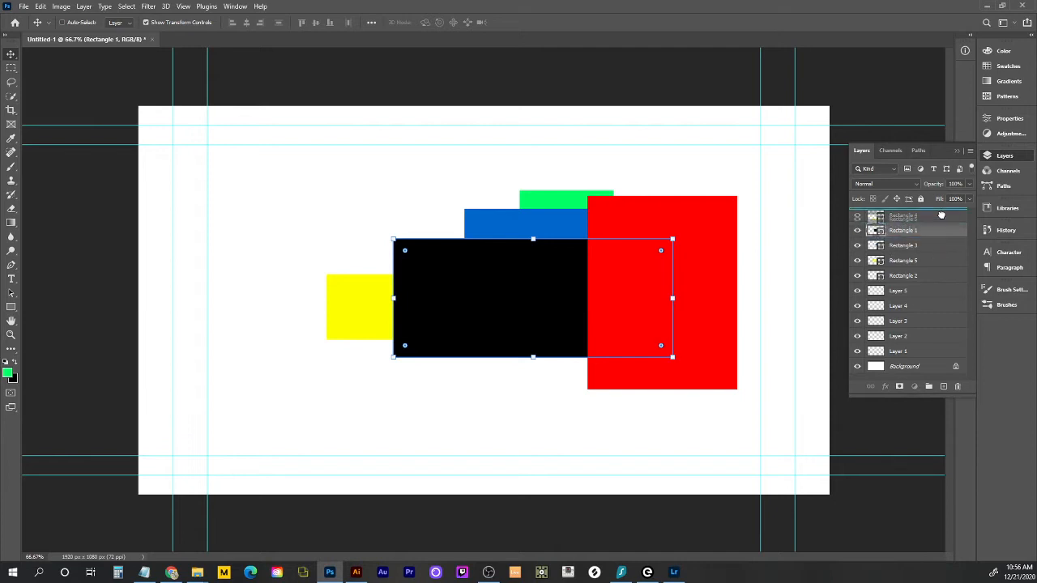
pyautogui.moveTo(933, 261); pyautogui.dragTo(874, 260)
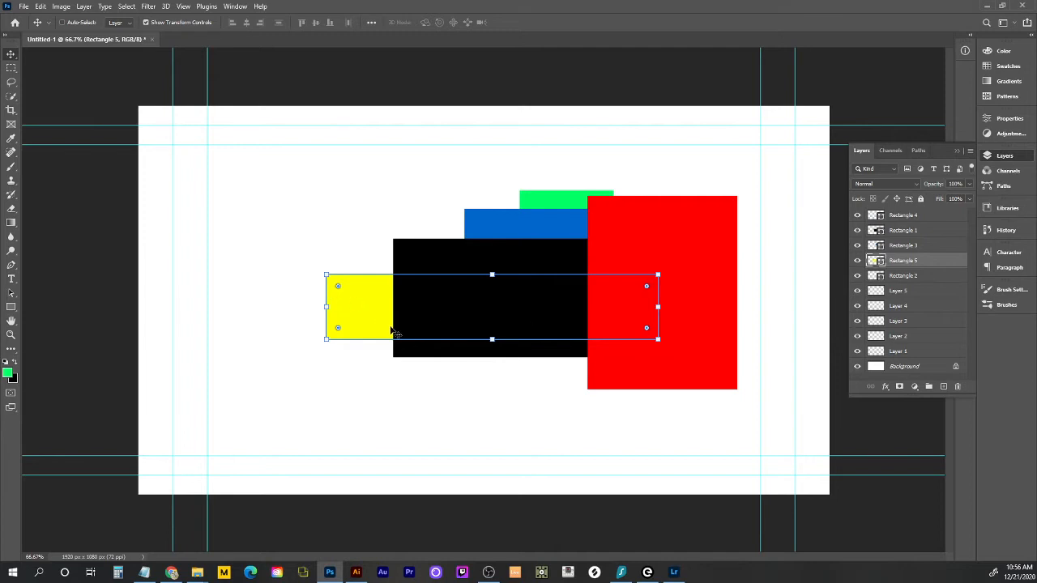
pyautogui.click(359, 385)
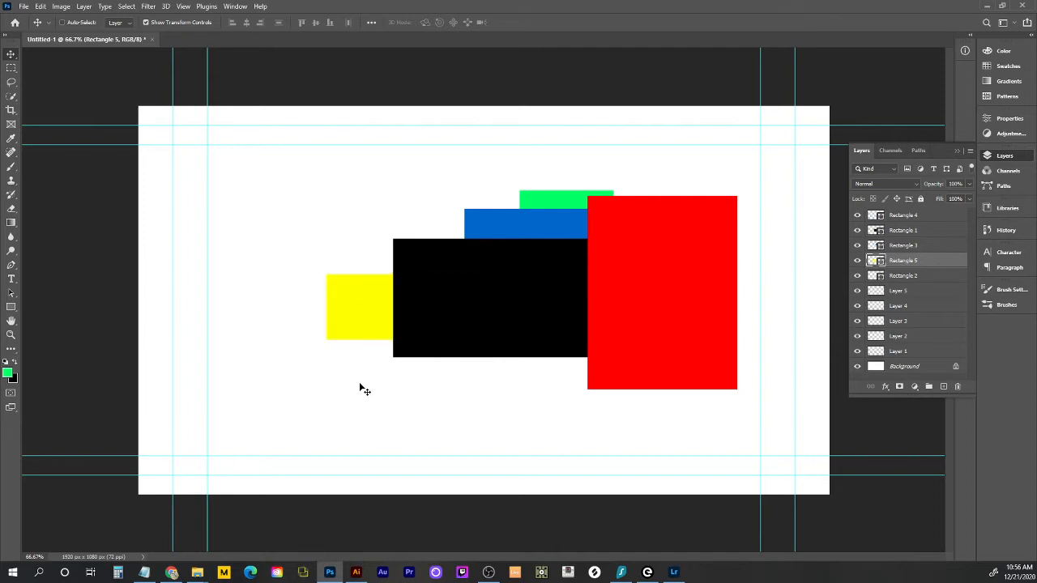
pyautogui.moveTo(947, 261); pyautogui.dragTo(954, 241)
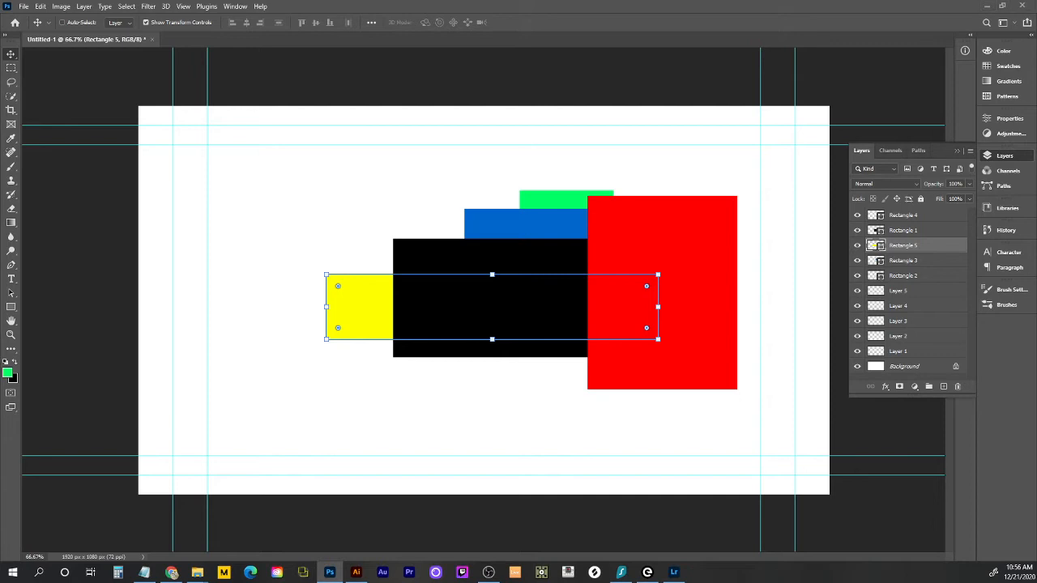
# - Review the available layer effects and the fill and adjustment layer types for the selected yellow rectangle's layer
pyautogui.hotkey('alt', 'Tab')
pyautogui.click(887, 389)
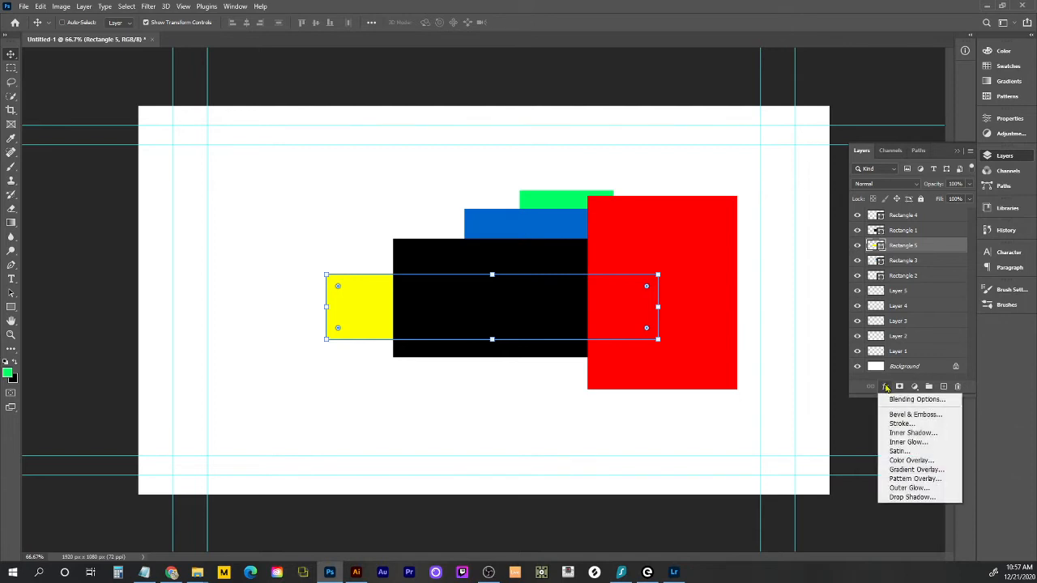
pyautogui.click(886, 388)
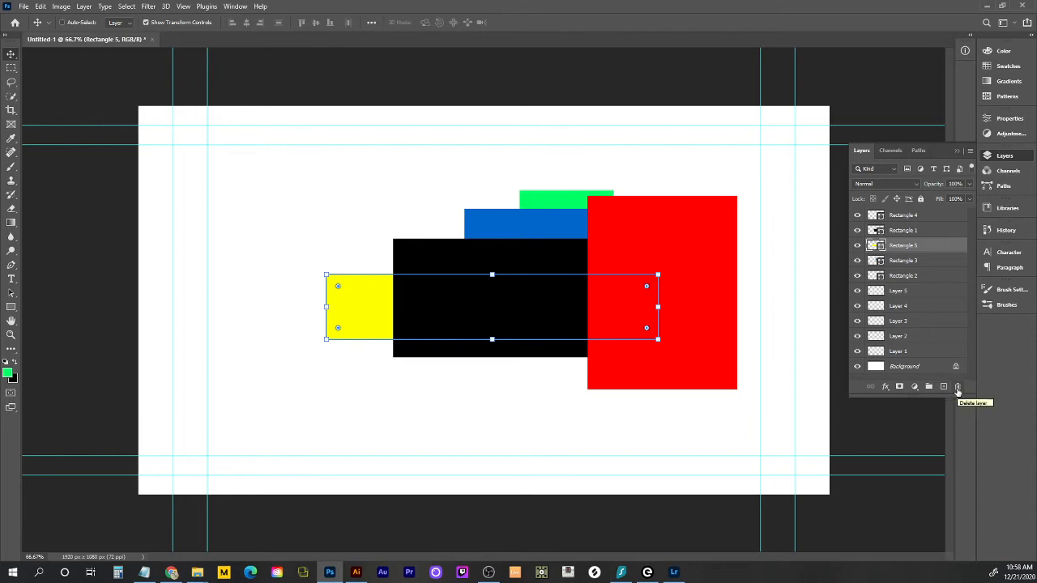
pyautogui.click(914, 390)
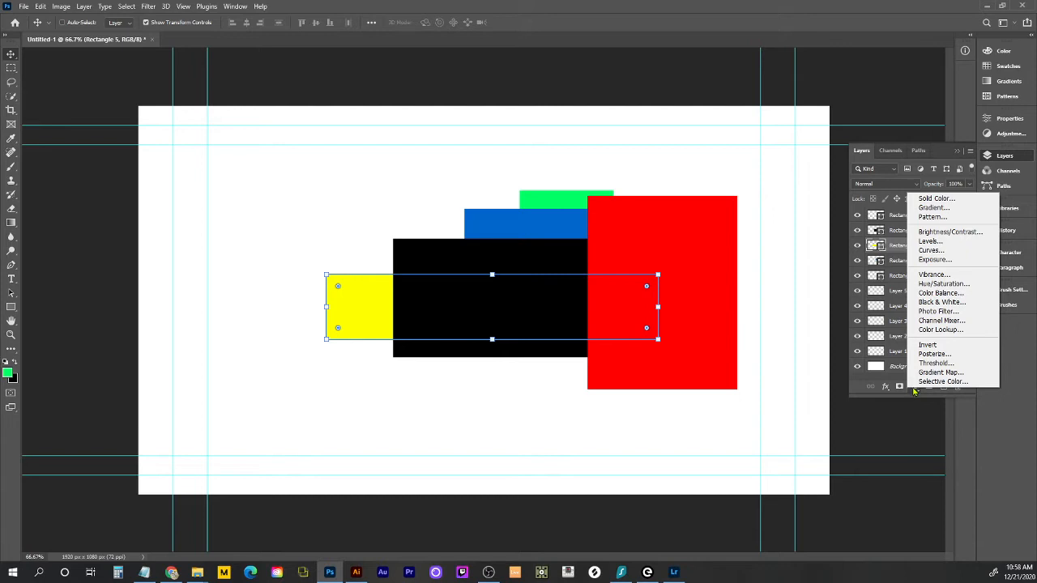
pyautogui.click(537, 419)
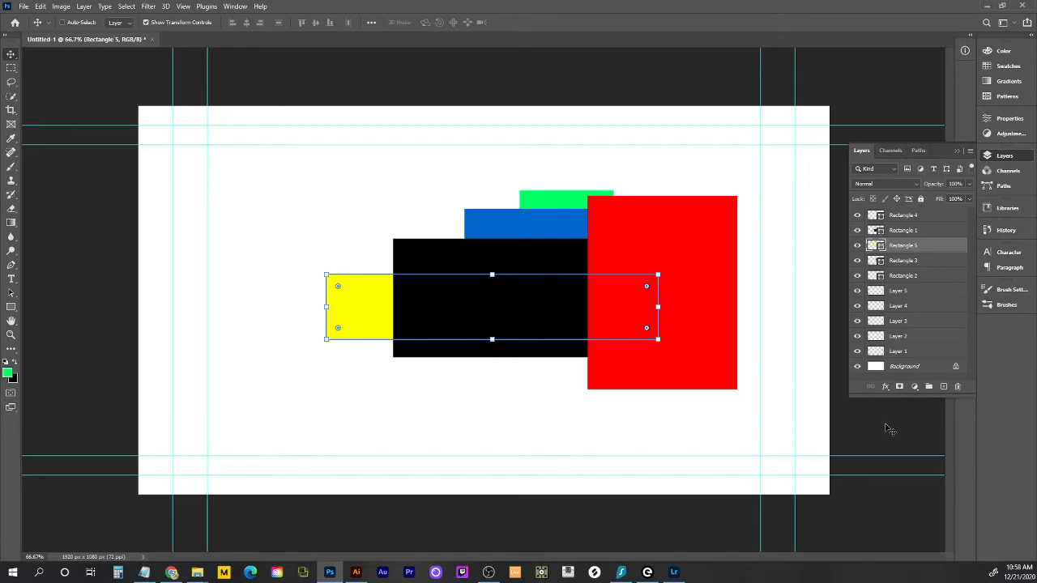
pyautogui.click(915, 386)
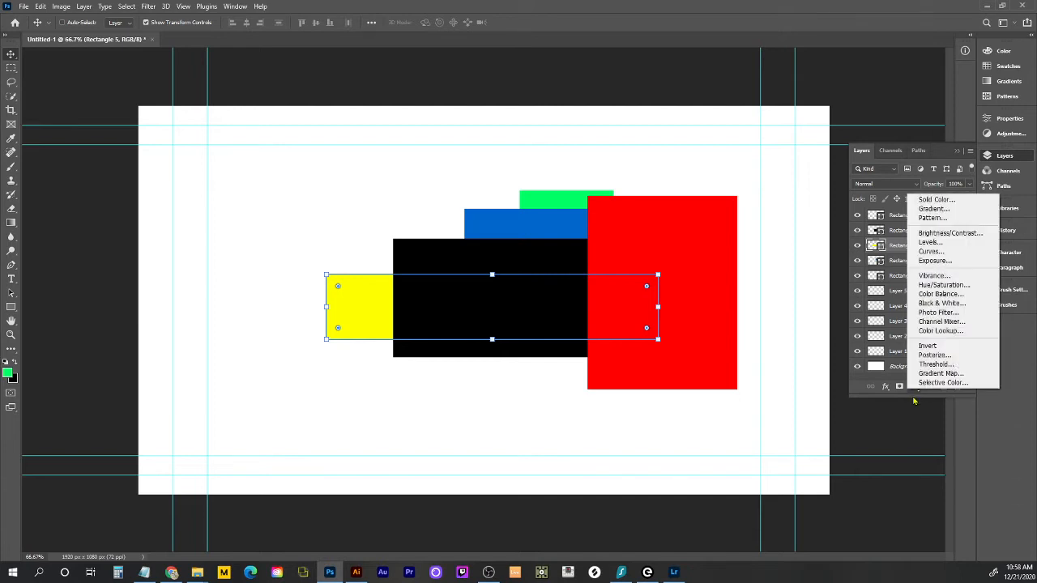
pyautogui.click(871, 427)
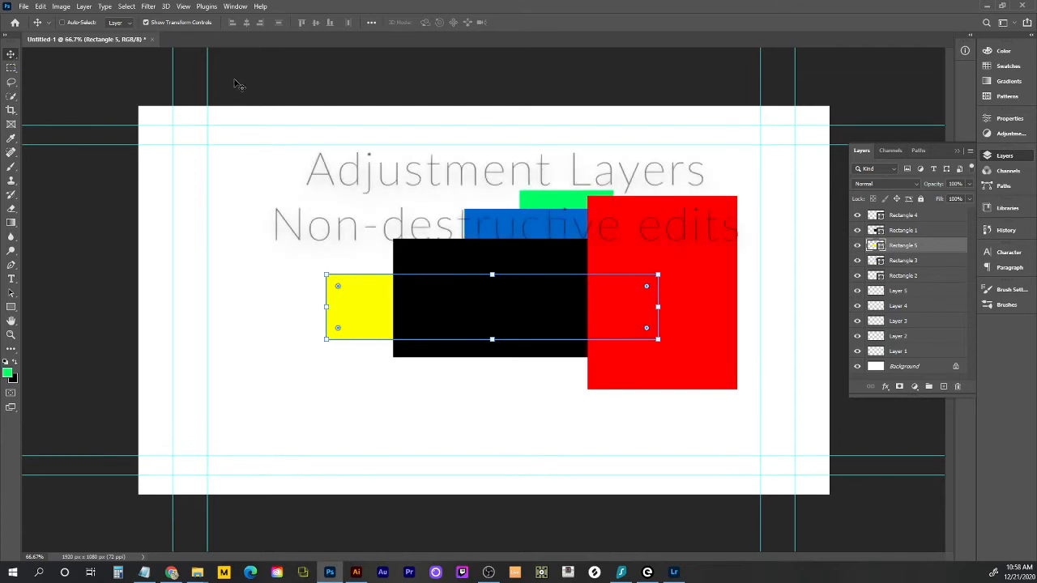
pyautogui.click(914, 386)
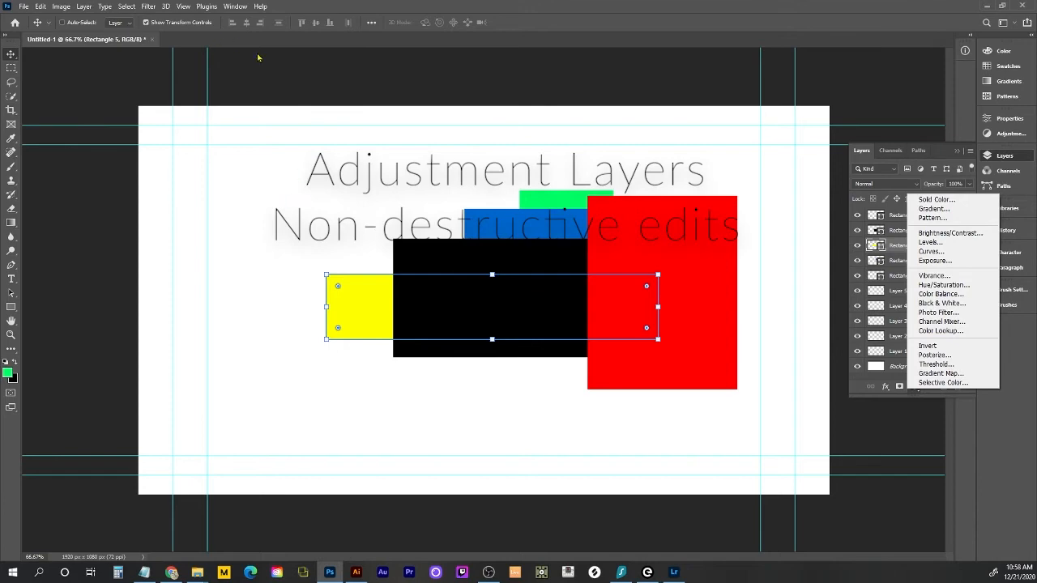
pyautogui.click(353, 85)
# - Open the recently used photo 20200926_162906.jpg
pyautogui.click(39, 6)
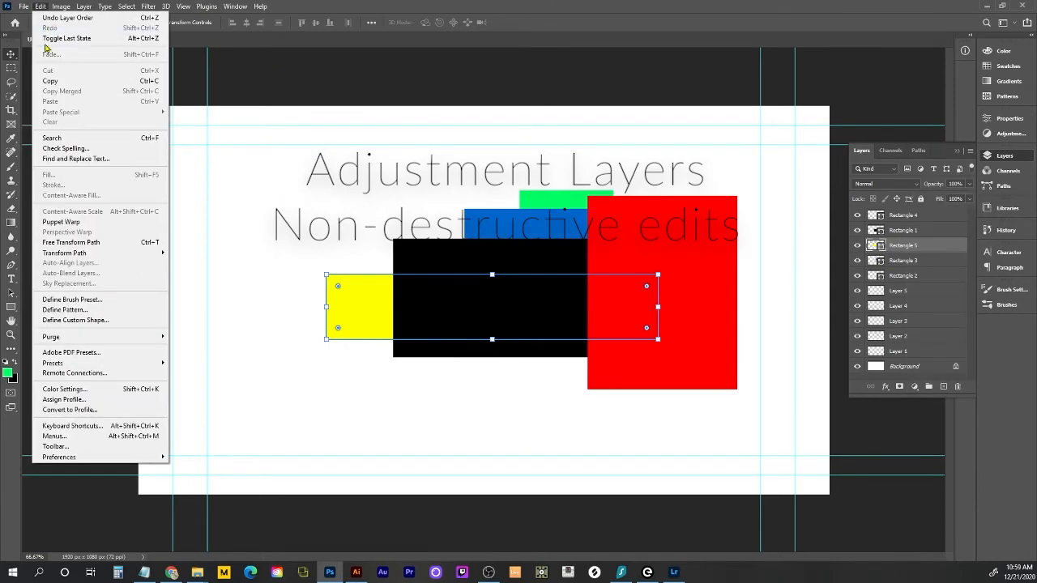
pyautogui.moveTo(23, 6)
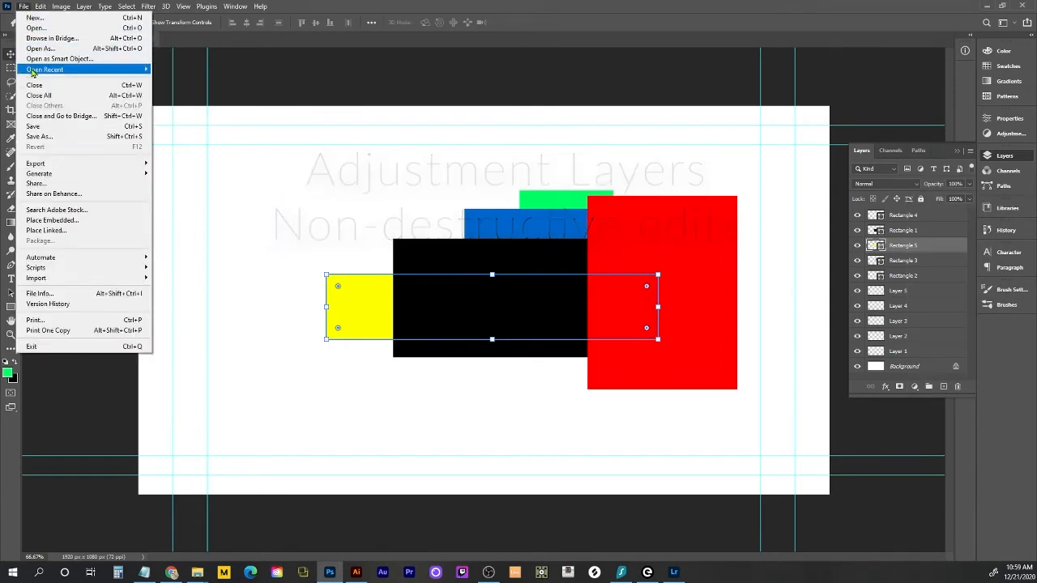
pyautogui.moveTo(32, 72)
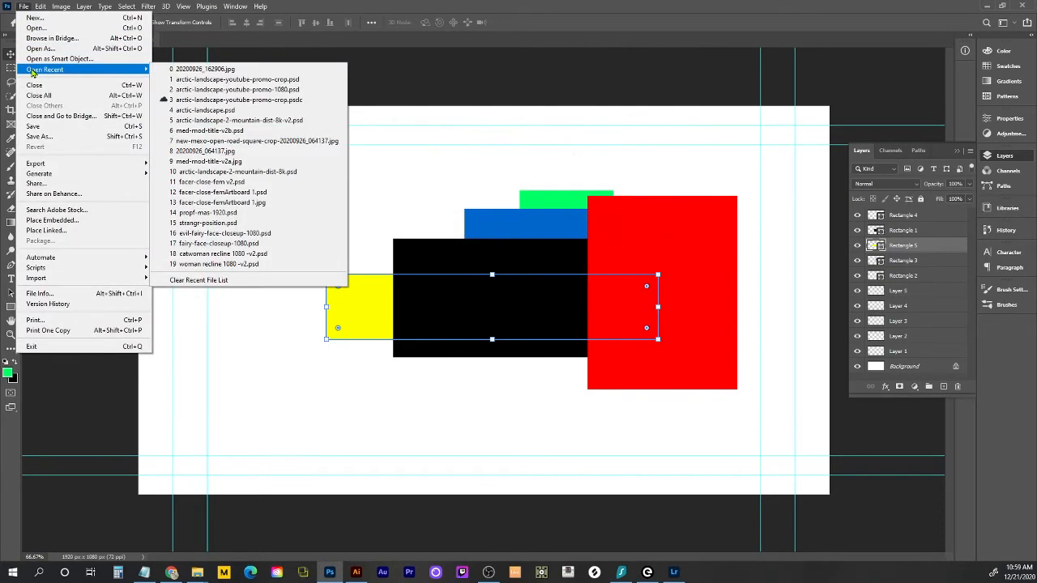
pyautogui.click(197, 70)
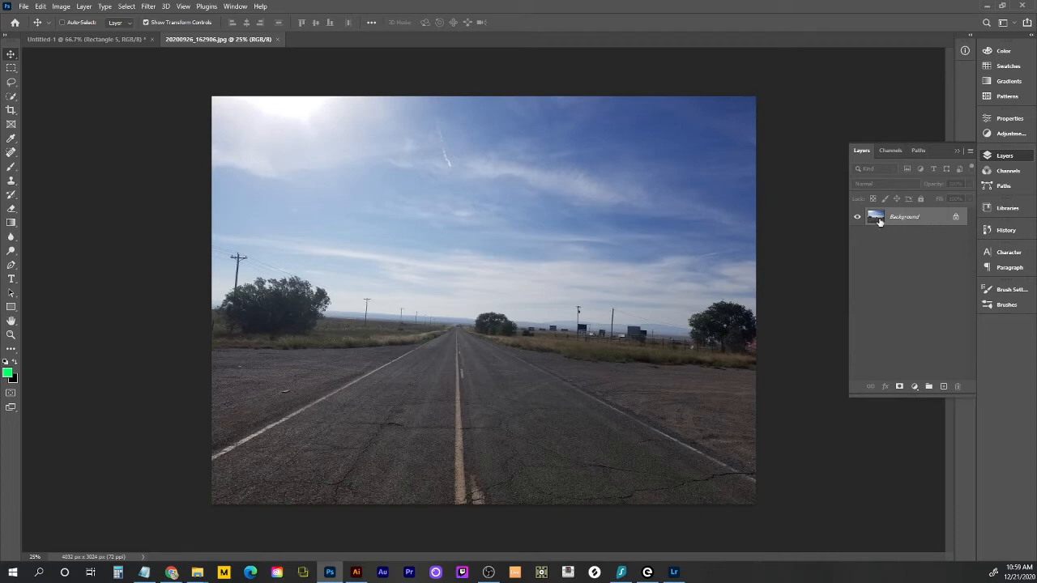
# - Duplicate the Background layer as Background copy and hide the original Background layer
pyautogui.rightClick(936, 220)
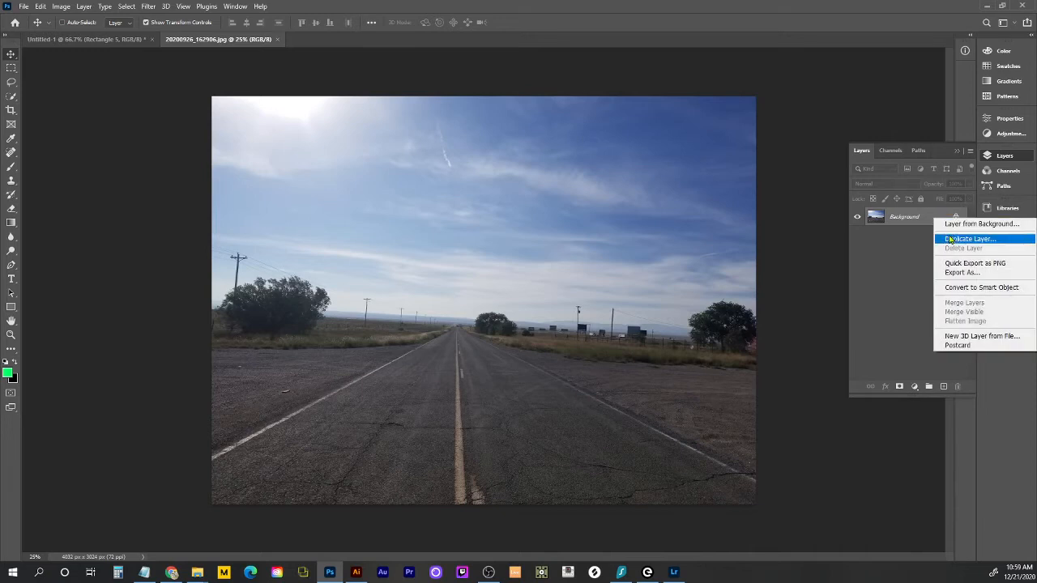
pyautogui.click(950, 240)
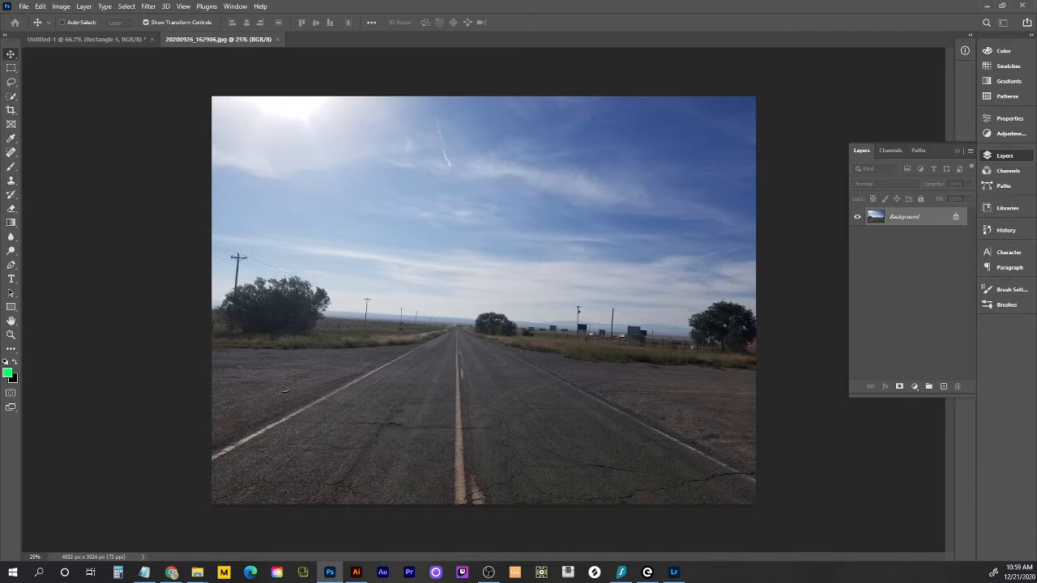
pyautogui.press('Return')
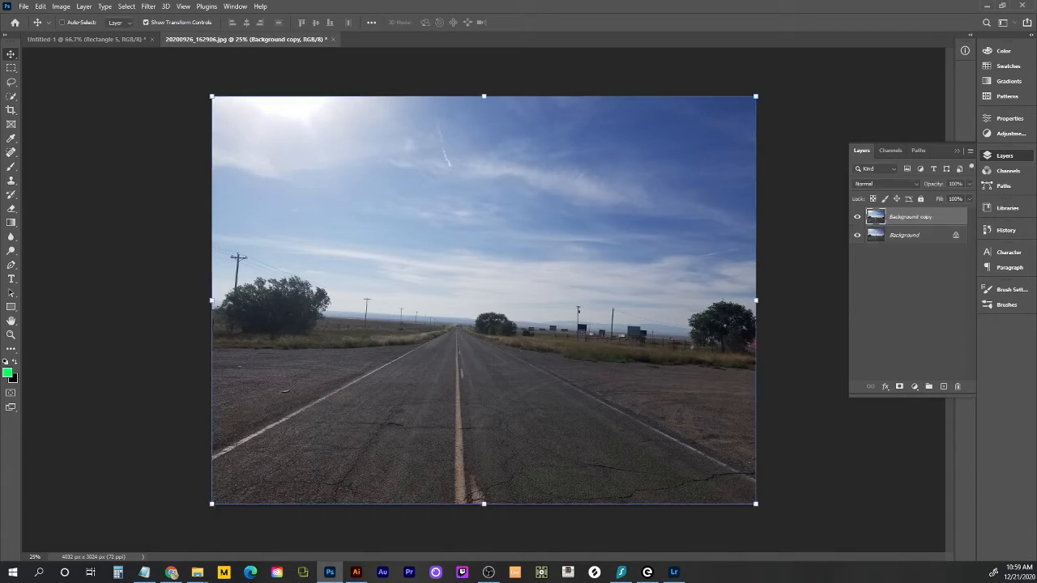
pyautogui.click(857, 235)
# - Try rotating the Background copy layer by about -2.32° to level the horizon, and undo the rotation
pyautogui.moveTo(762, 514); pyautogui.dragTo(770, 500)
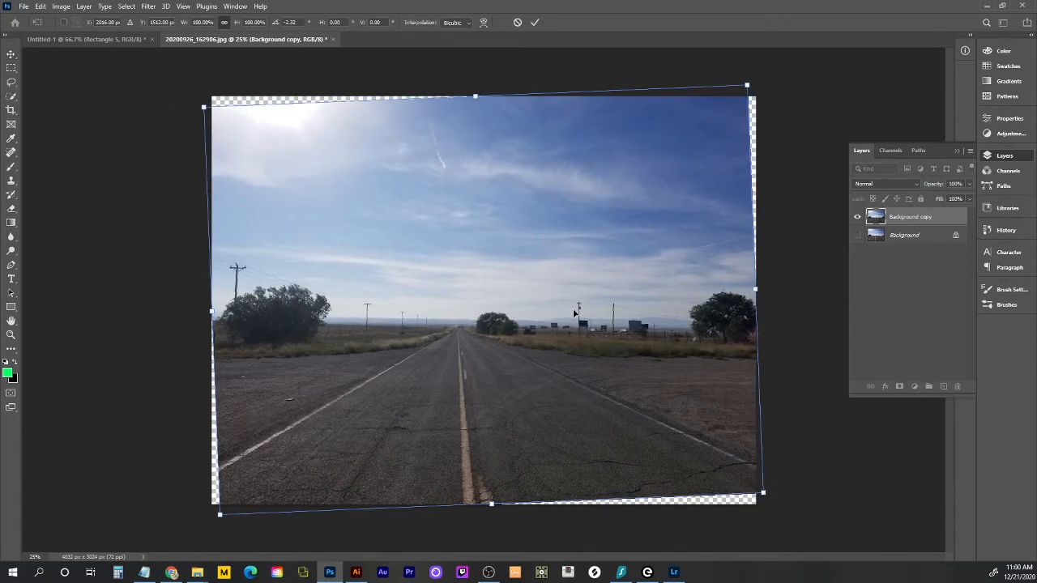
pyautogui.press('Return')
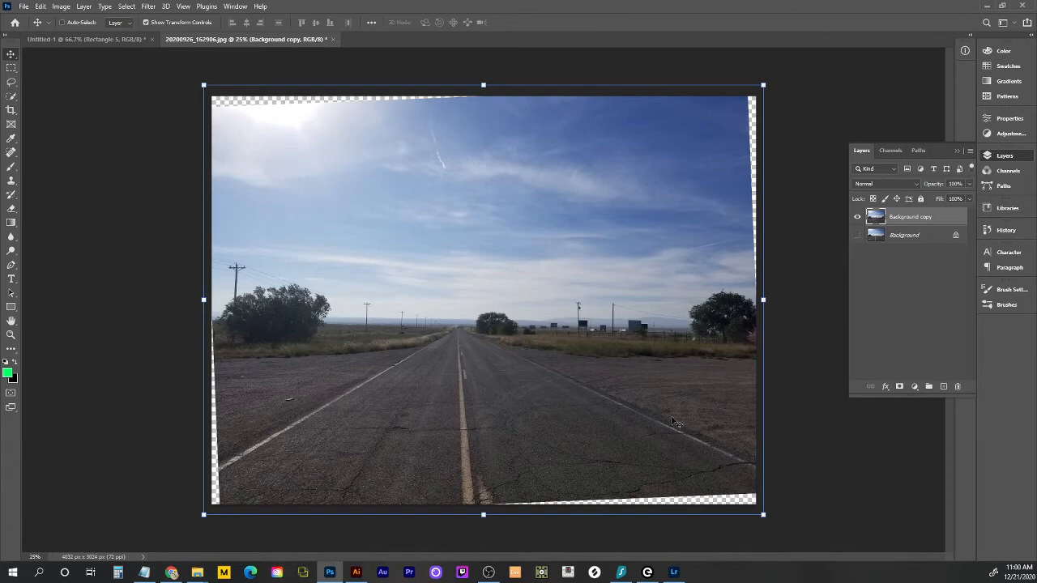
pyautogui.hotkey('ctrl', 'z')
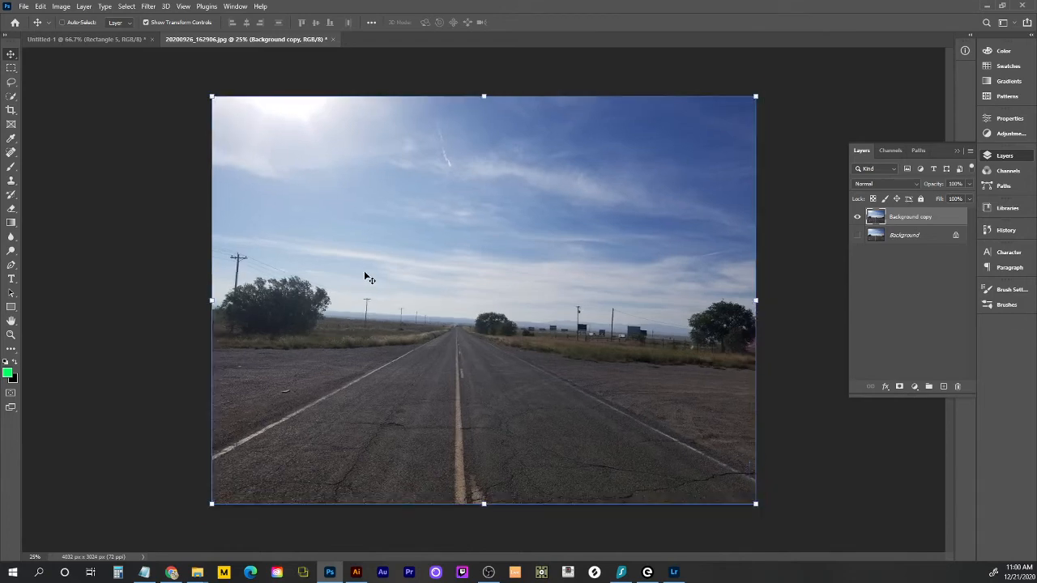
# - Level the horizon by rotating the photo slightly counterclockwise with the Crop tool and apply the crop
pyautogui.click(12, 111)
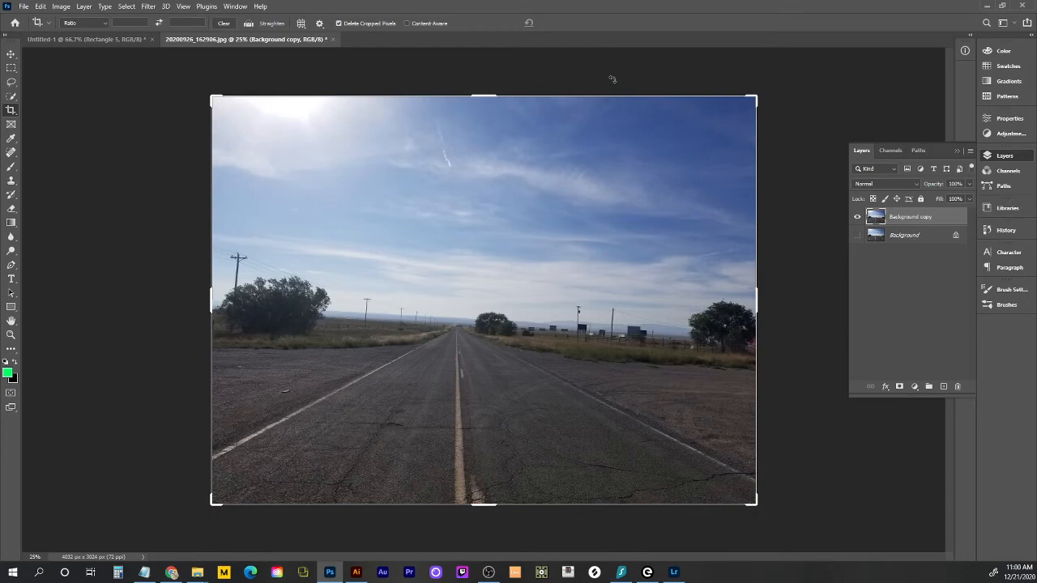
pyautogui.press('v')
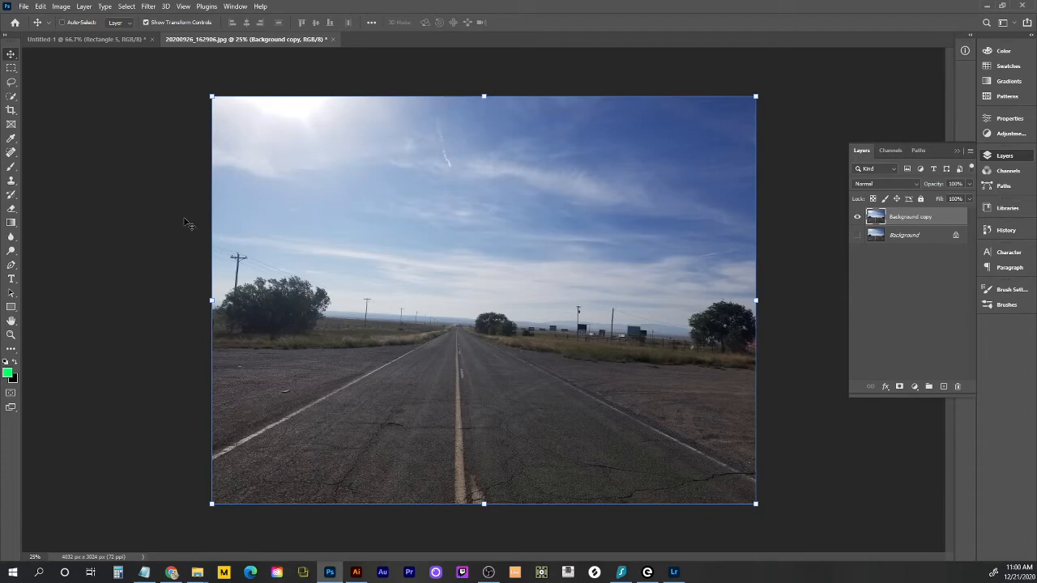
pyautogui.press('c')
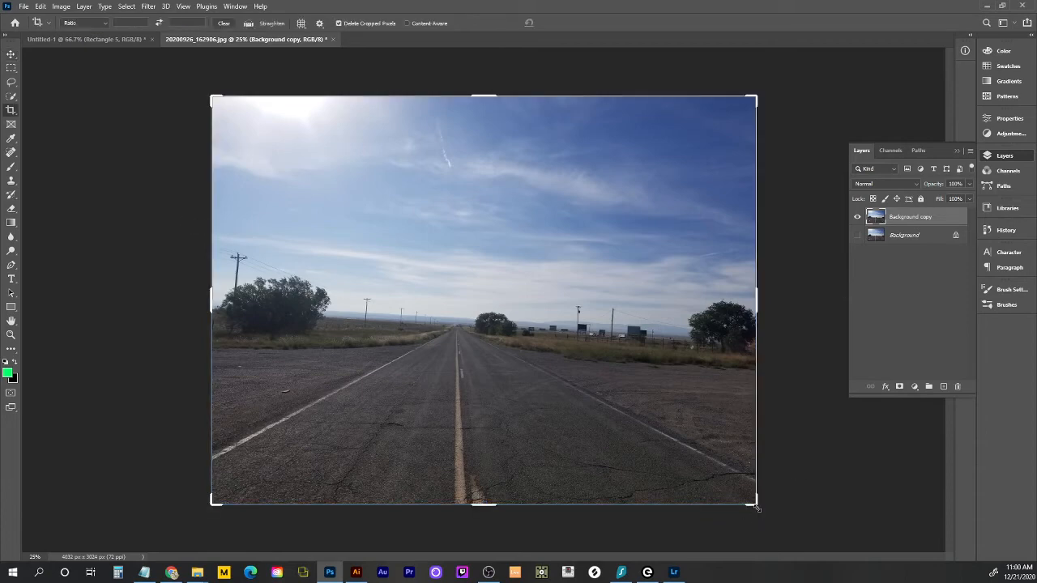
pyautogui.moveTo(761, 515); pyautogui.dragTo(785, 507)
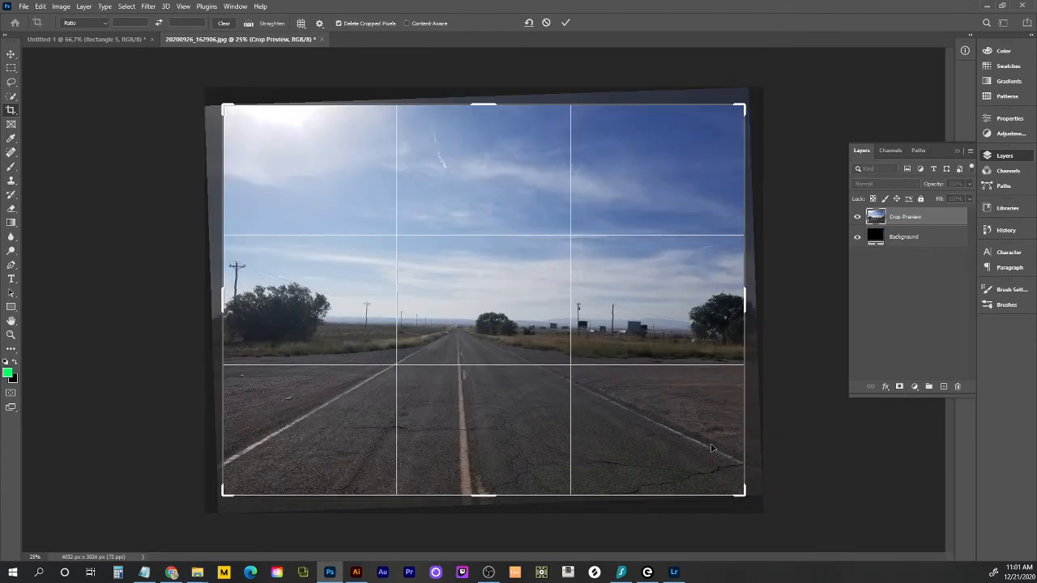
pyautogui.press('Return')
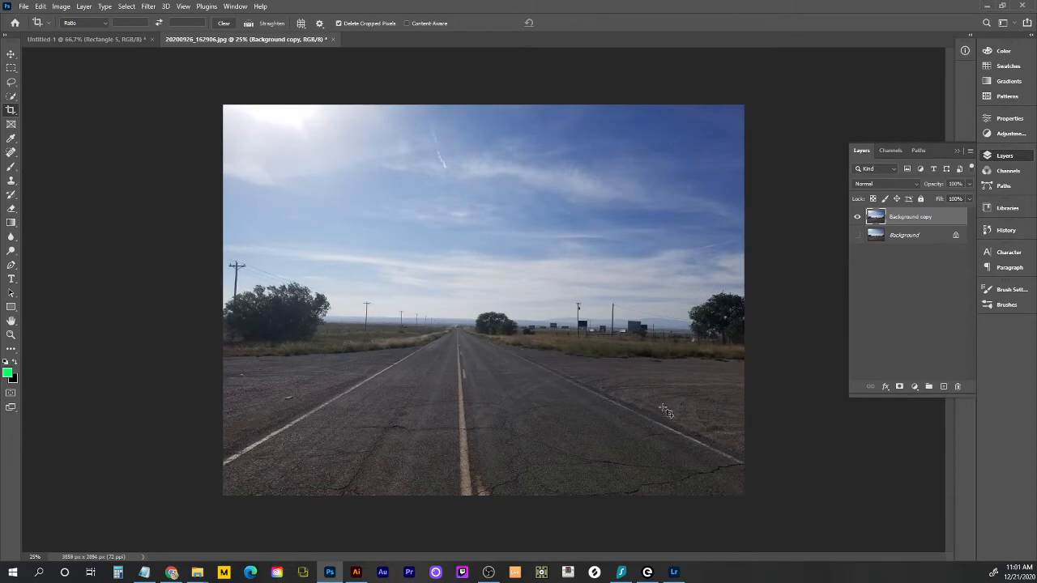
# - Rotate the photo slightly further counterclockwise inside the crop frame and crop it to about 3797 x 2847 px
pyautogui.click(742, 491)
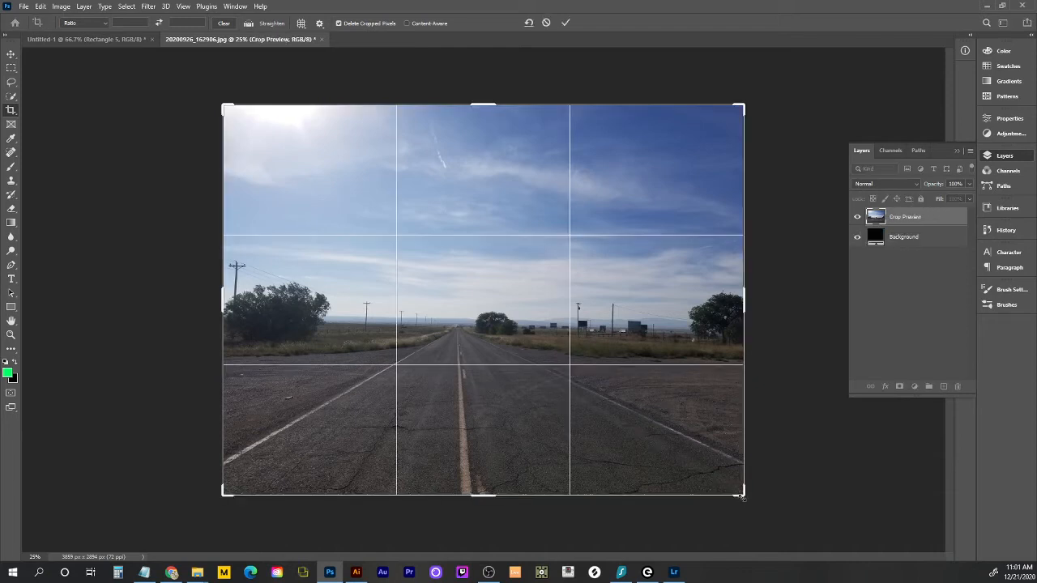
pyautogui.moveTo(750, 502); pyautogui.dragTo(756, 501)
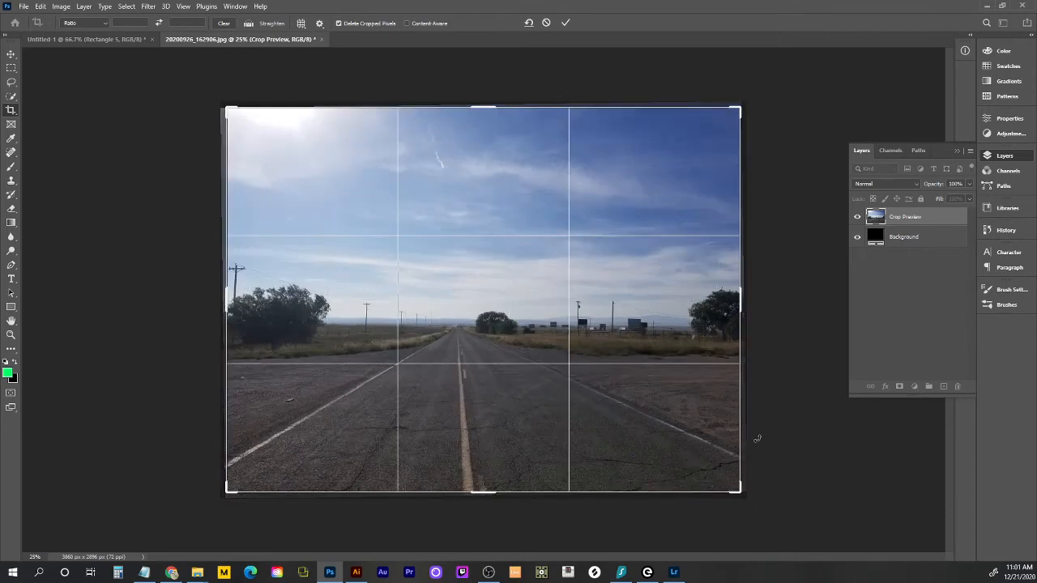
pyautogui.press('Return')
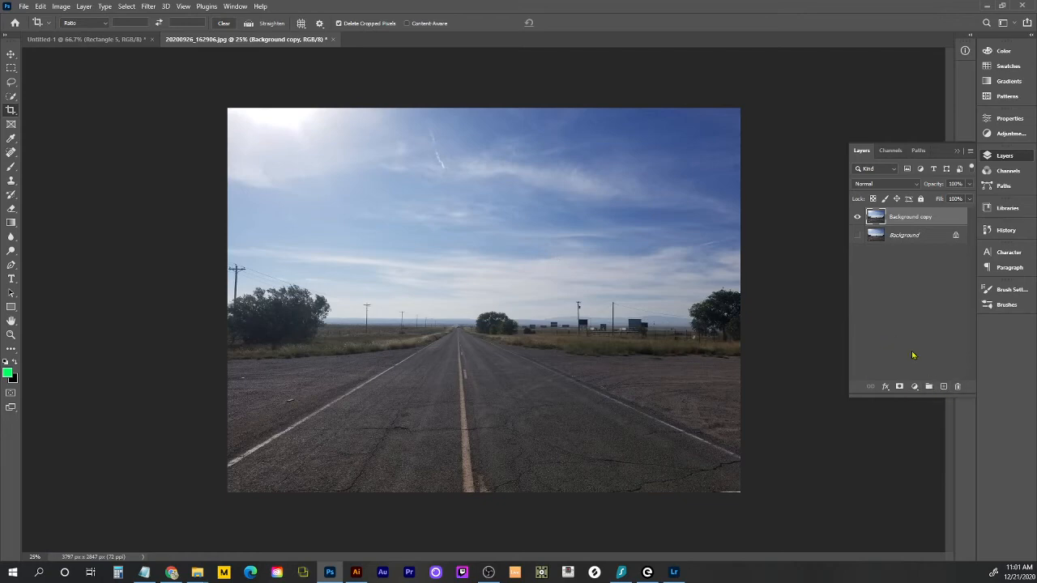
# - Add a Curves adjustment layer above the Background copy layer
pyautogui.click(915, 386)
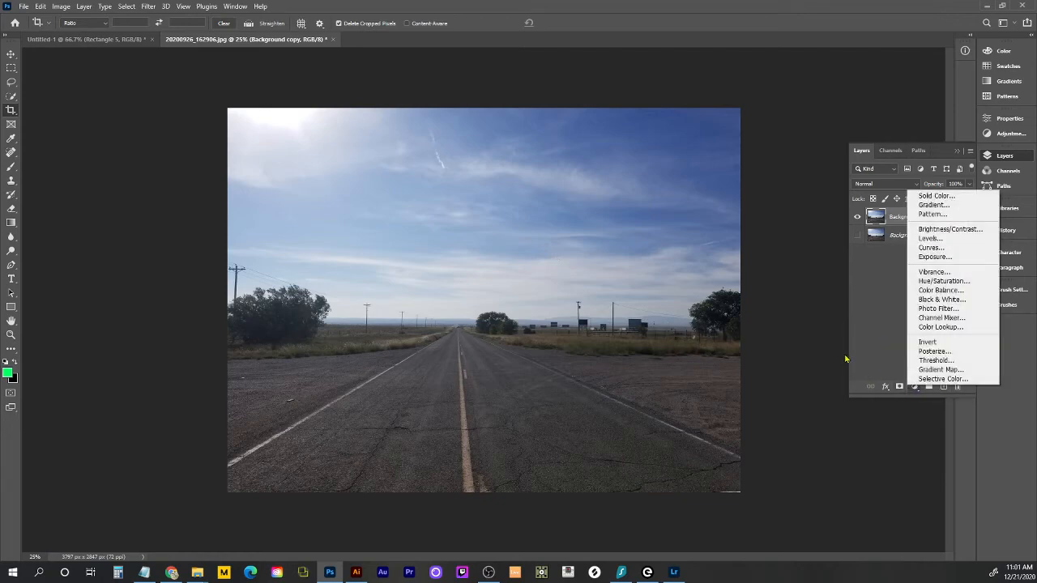
pyautogui.click(876, 305)
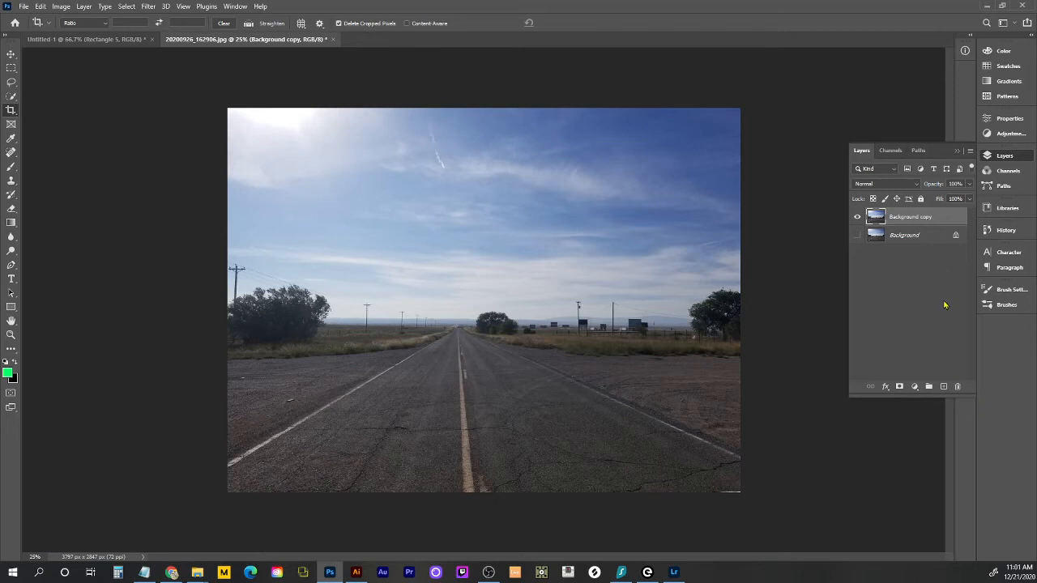
pyautogui.click(914, 387)
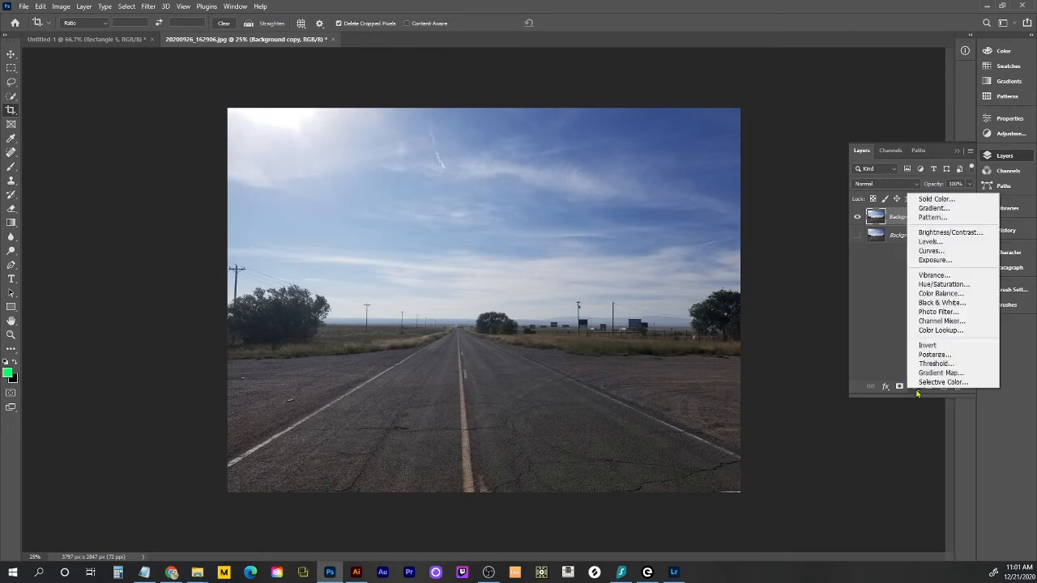
pyautogui.click(916, 390)
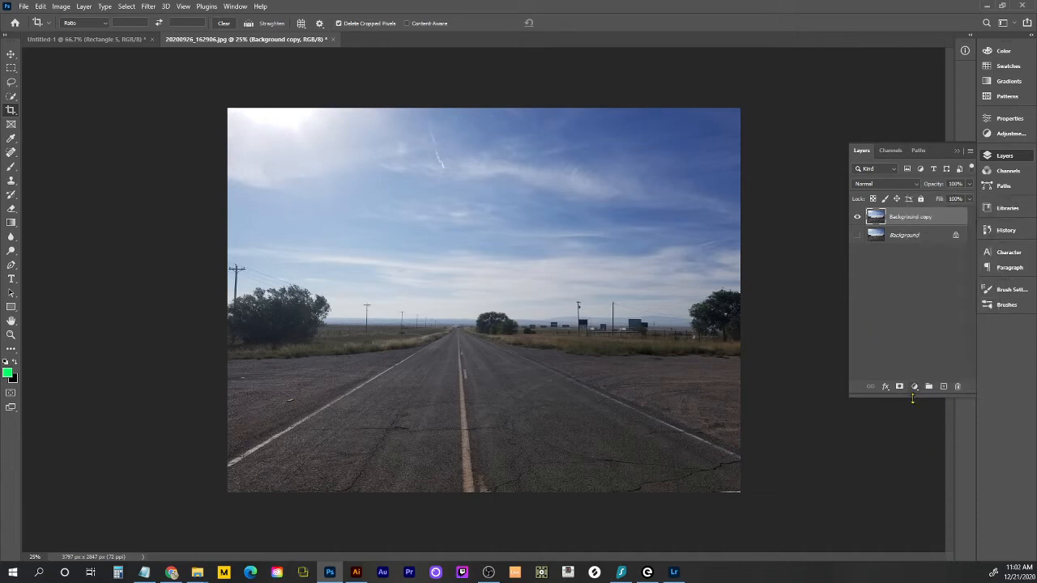
pyautogui.click(917, 391)
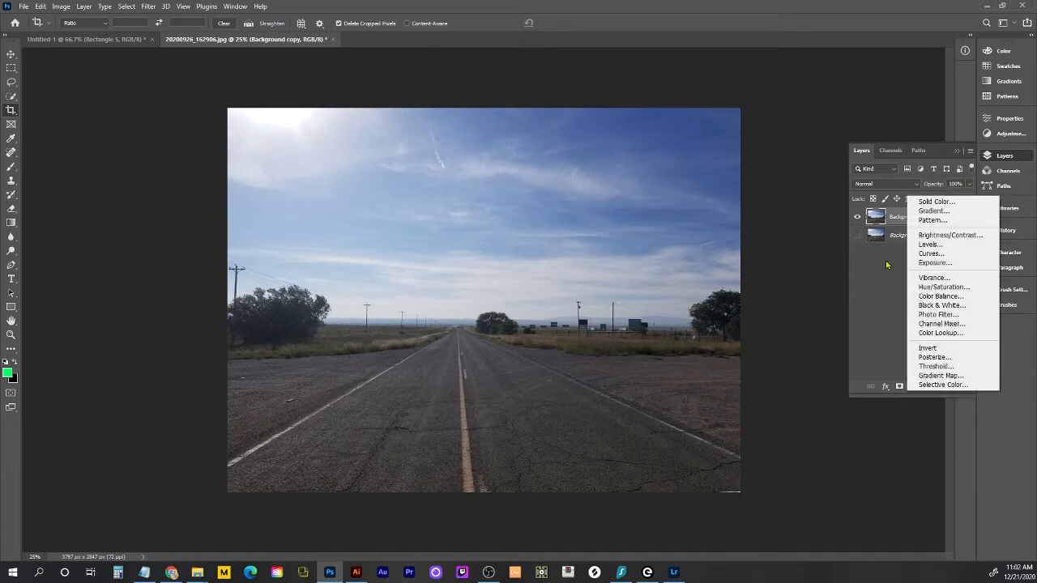
pyautogui.click(932, 253)
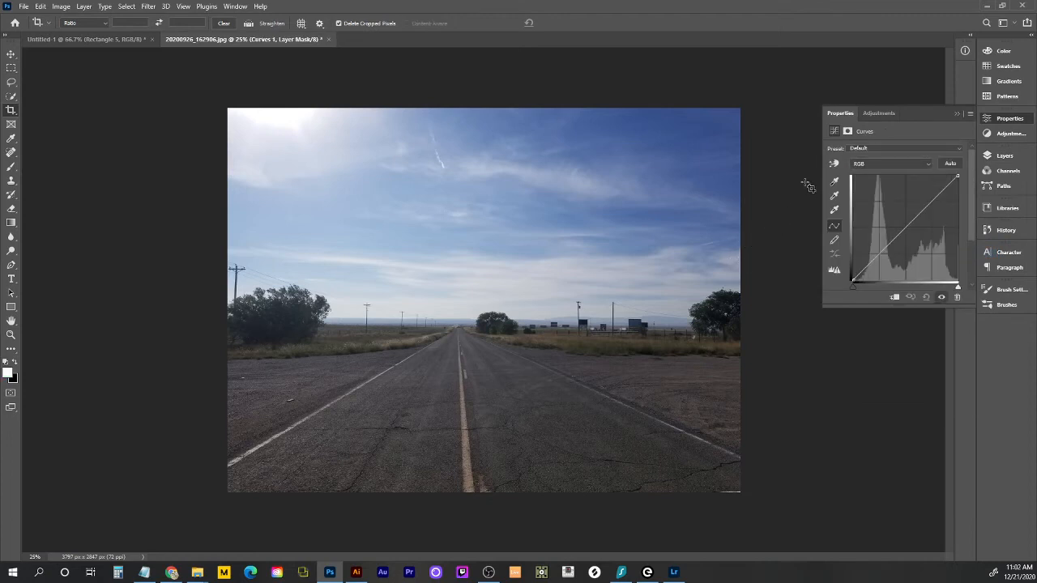
# - Shape the RGB curve into a gentle S by lowering the shadows and raising the highlights, and adjust the darker midtones
pyautogui.click(867, 267)
pyautogui.moveTo(867, 267); pyautogui.dragTo(864, 274)
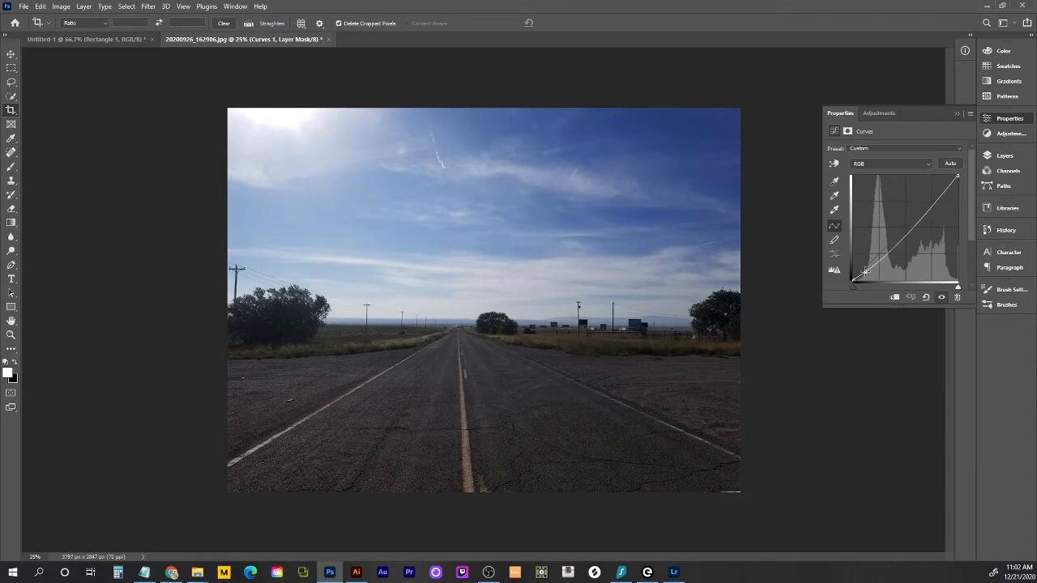
pyautogui.moveTo(944, 191); pyautogui.dragTo(944, 185)
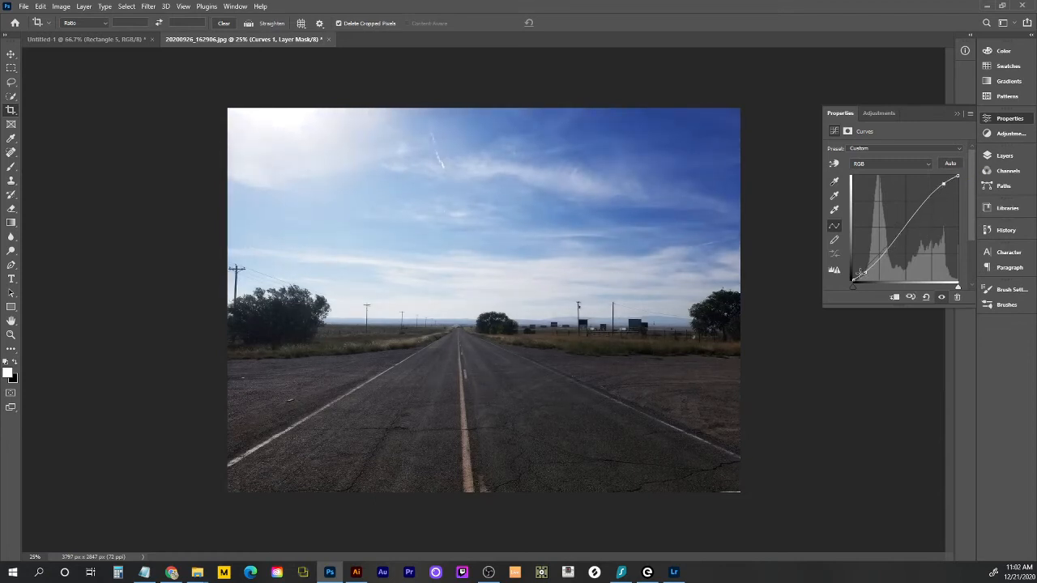
pyautogui.moveTo(864, 276); pyautogui.dragTo(864, 277)
pyautogui.moveTo(944, 185); pyautogui.dragTo(948, 185)
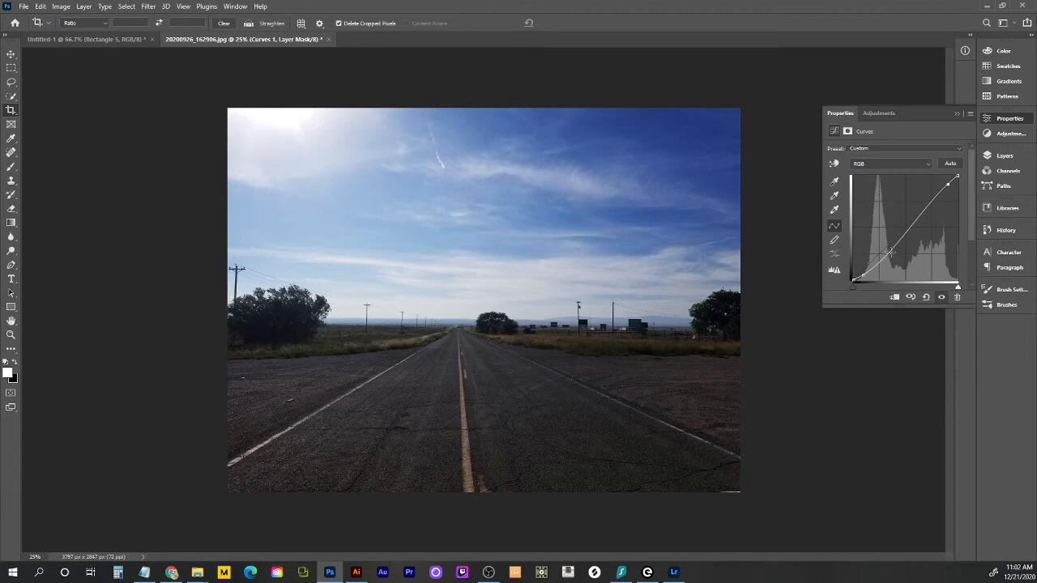
pyautogui.moveTo(879, 266); pyautogui.dragTo(877, 251)
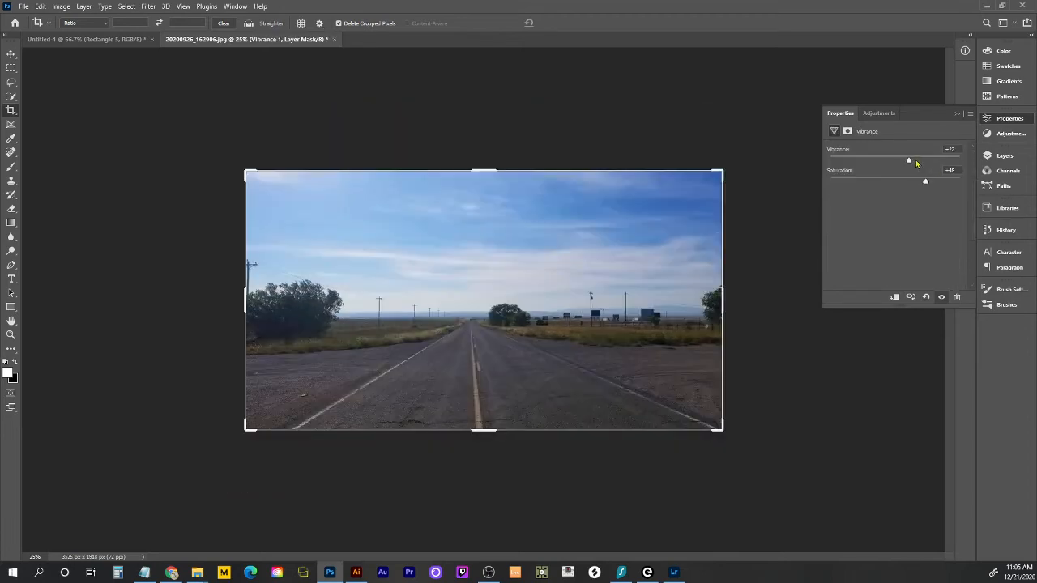
# - Fine-tune the vibrance and saturation of the Vibrance adjustment layer to enrich the photo's colours
pyautogui.moveTo(912, 162); pyautogui.dragTo(931, 184)
pyautogui.moveTo(927, 160); pyautogui.dragTo(928, 163)
pyautogui.click(878, 114)
pyautogui.click(841, 113)
pyautogui.click(1001, 155)
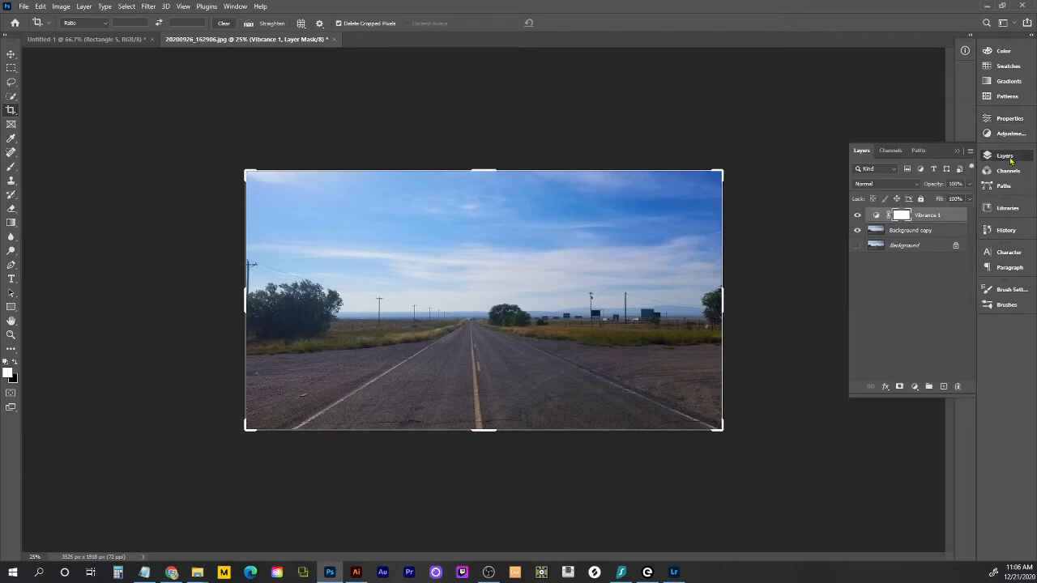
# - Apply a narrower crop of 3277 x 1918 px, and toggle the Vibrance 1 layer off and on to compare the photo
pyautogui.press('Return')
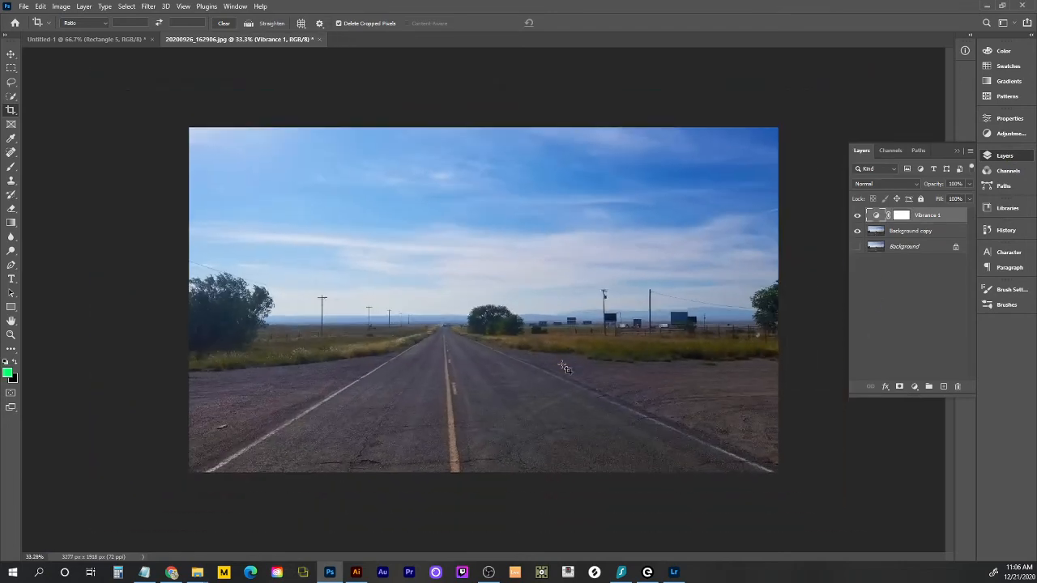
pyautogui.hotkey('ctrl', '0')
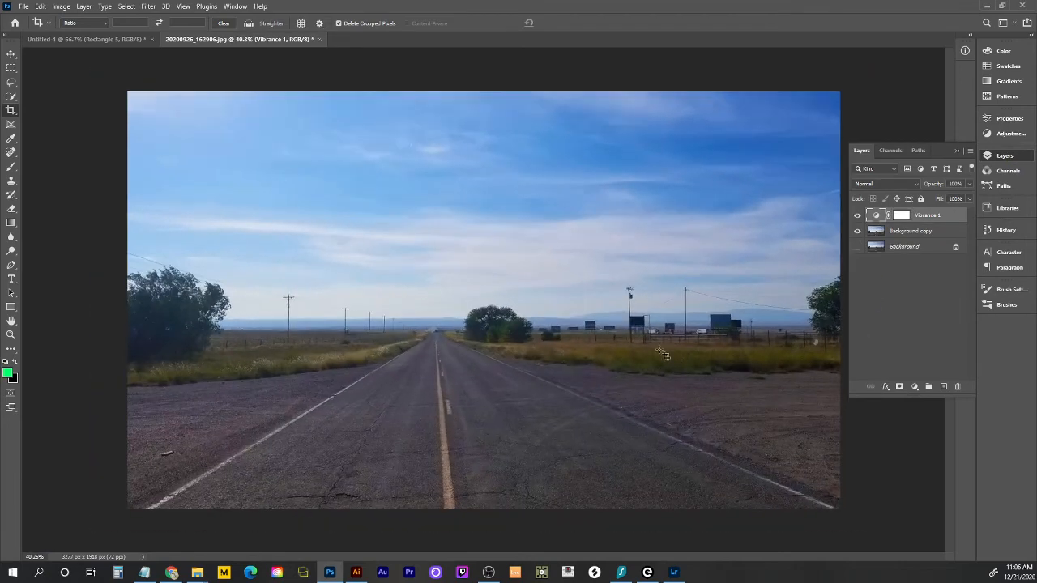
pyautogui.click(858, 217)
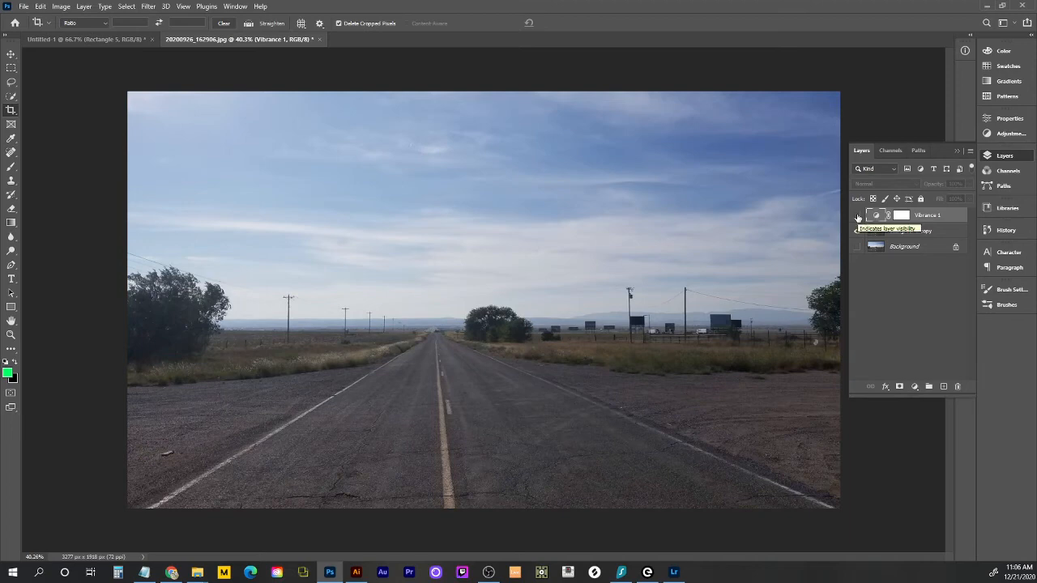
pyautogui.click(858, 218)
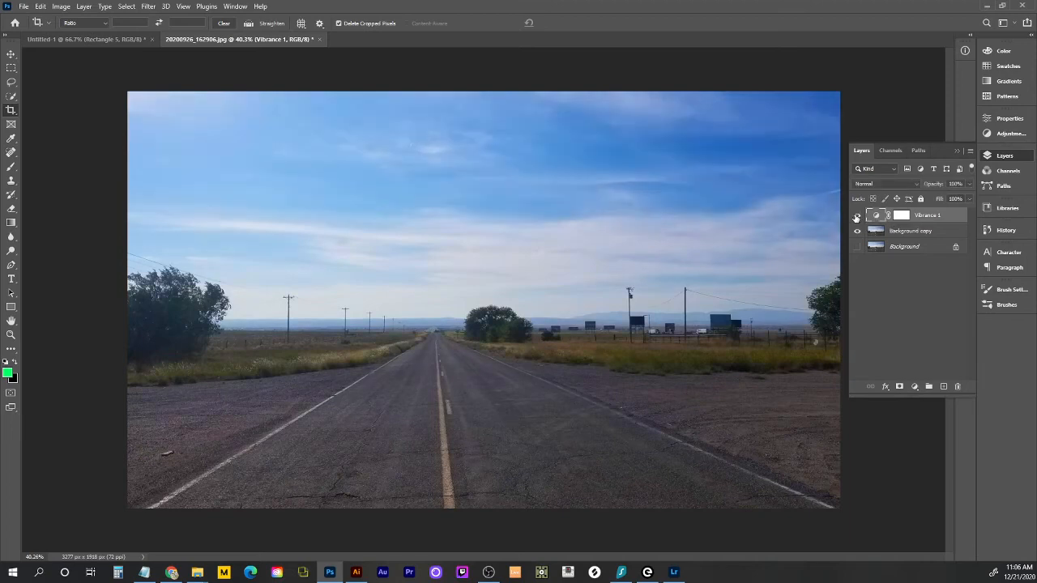
# - Save the layered photo in the Pictures folder as the Photoshop file -ps-edit-5things-20200926_162906
pyautogui.click(915, 388)
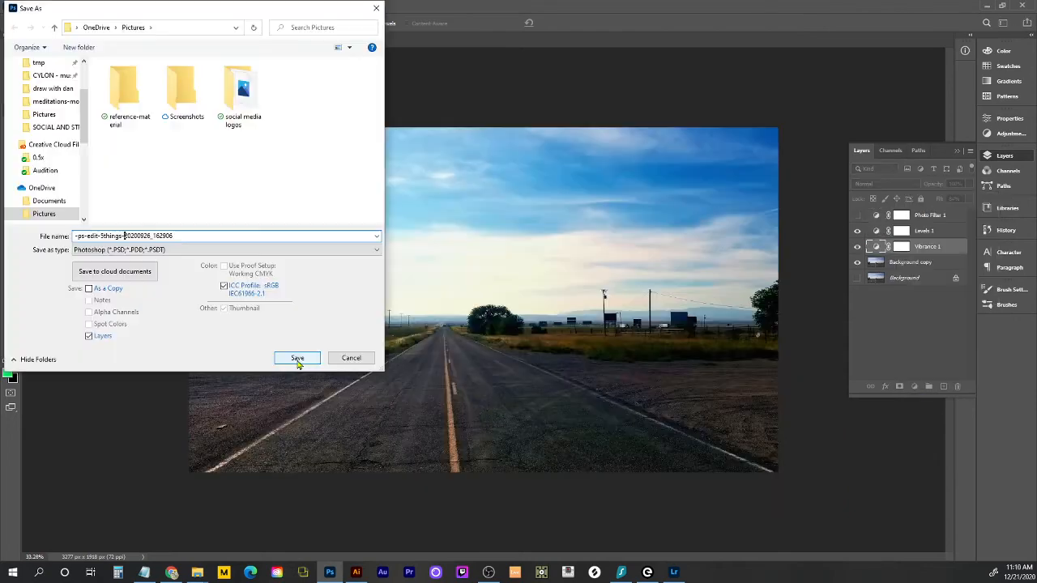
pyautogui.click(297, 361)
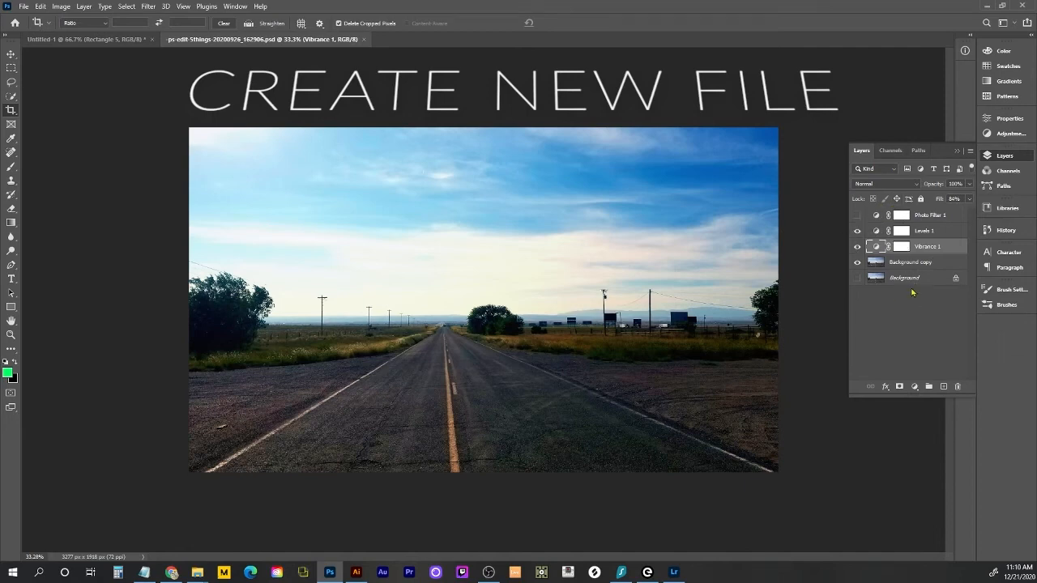
pyautogui.click(915, 387)
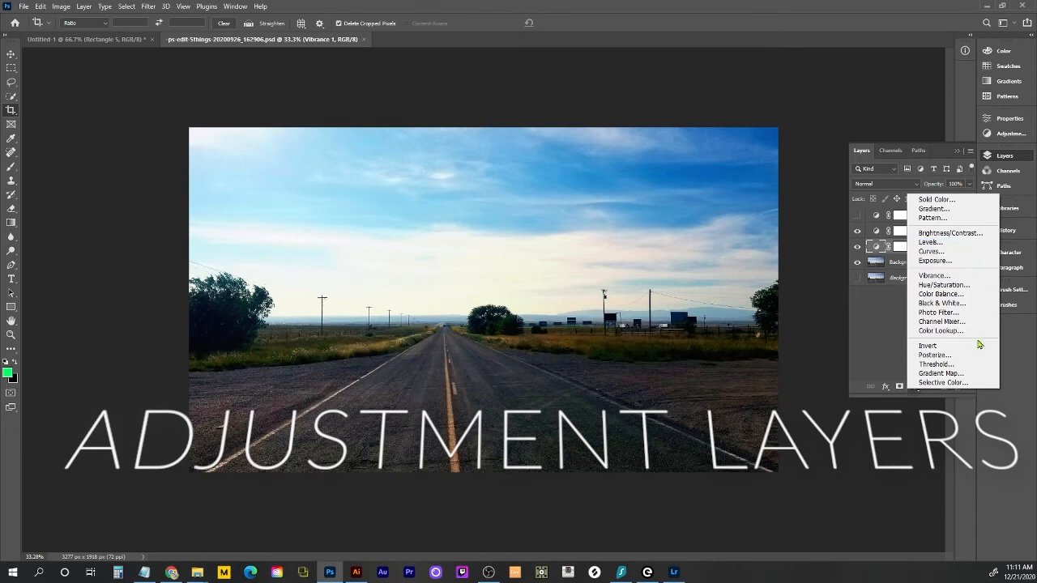
pyautogui.click(914, 393)
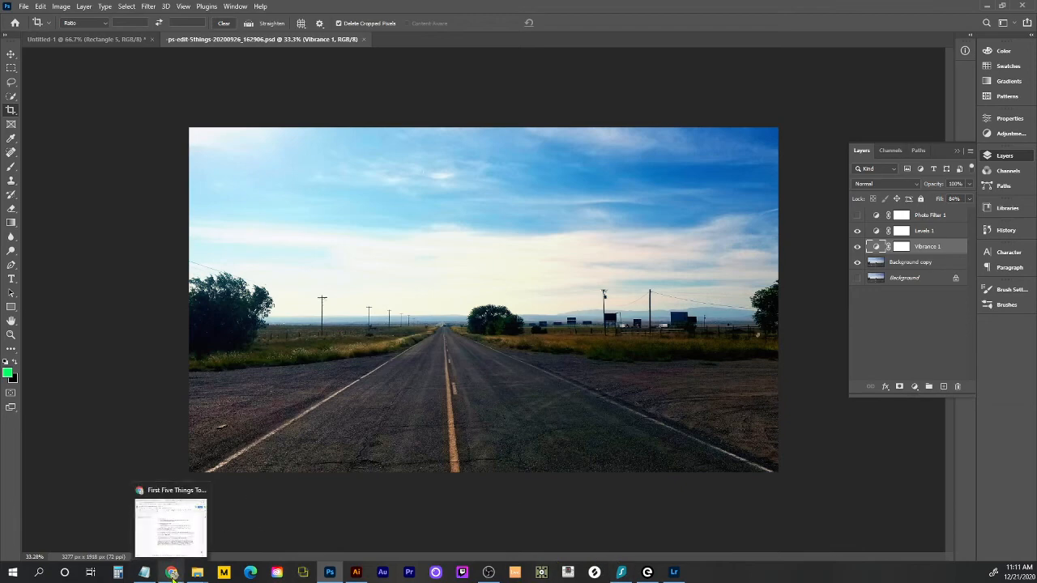
pyautogui.moveTo(155, 580)
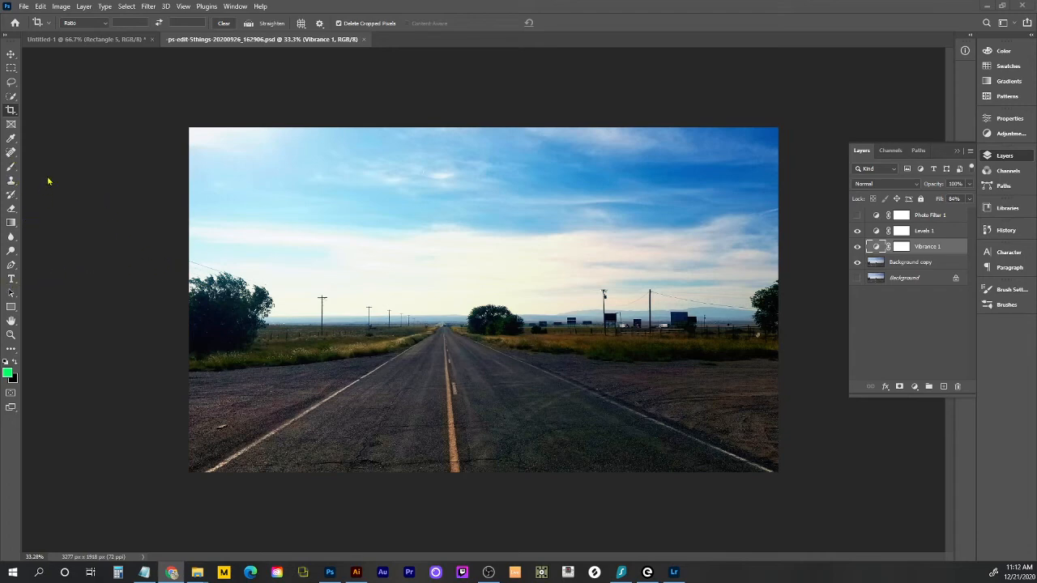
pyautogui.click(103, 191)
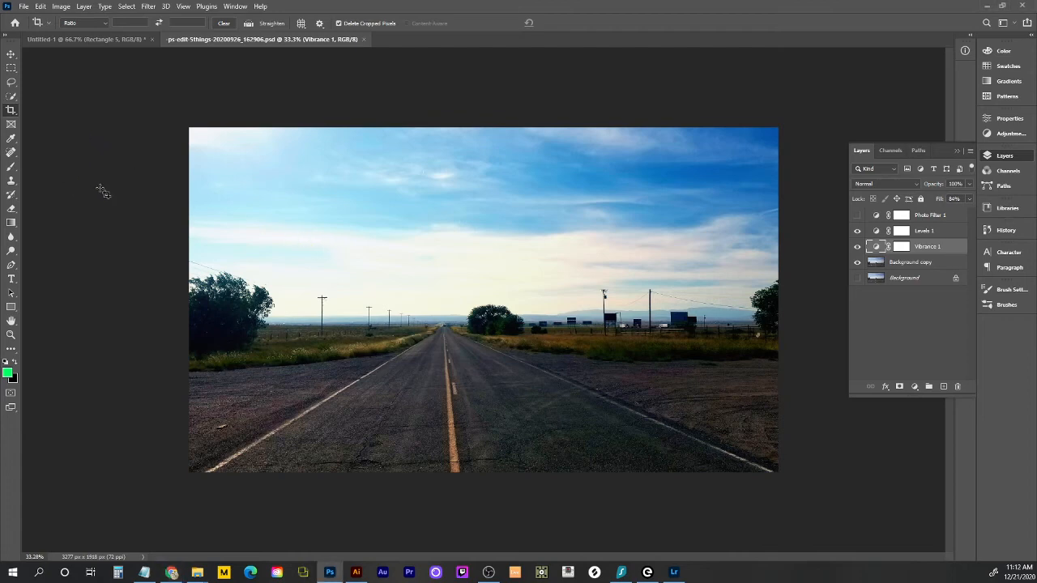
# - Sample several colours from the sky, clouds and horizon with the Eyedropper tool
pyautogui.press('i')
pyautogui.click(344, 202)
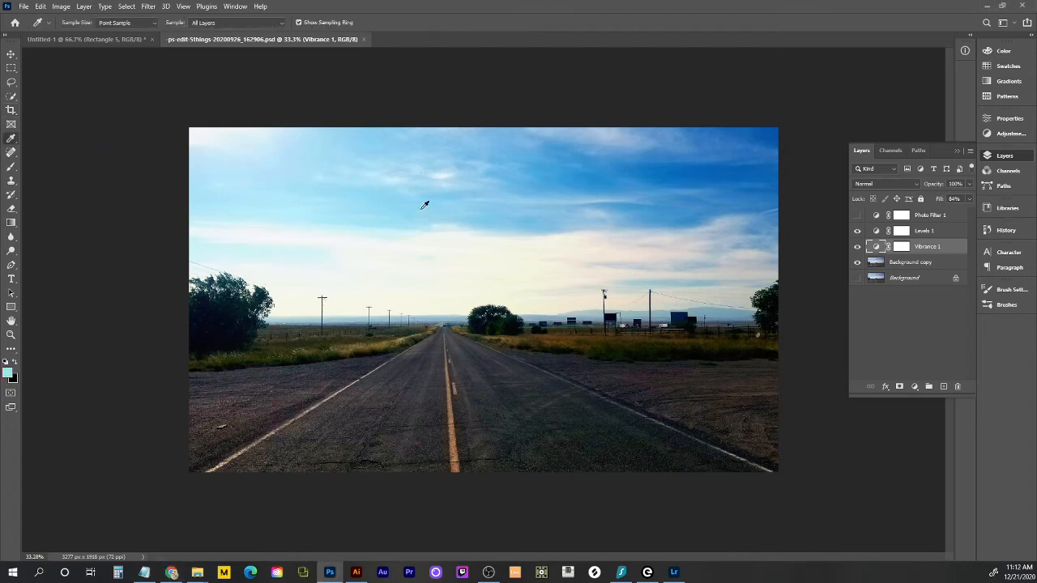
pyautogui.click(551, 330)
pyautogui.click(448, 235)
pyautogui.click(339, 329)
pyautogui.click(404, 322)
pyautogui.press('d')
# - Add an empty layer above the Levels 1 layer and reduce the Brush size to 125 px
pyautogui.click(940, 235)
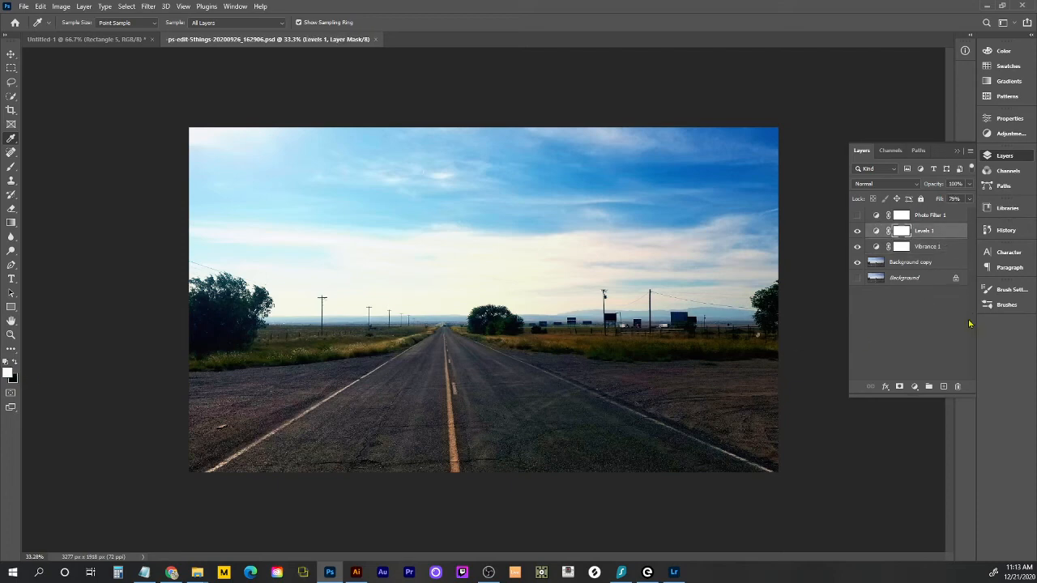
pyautogui.click(942, 388)
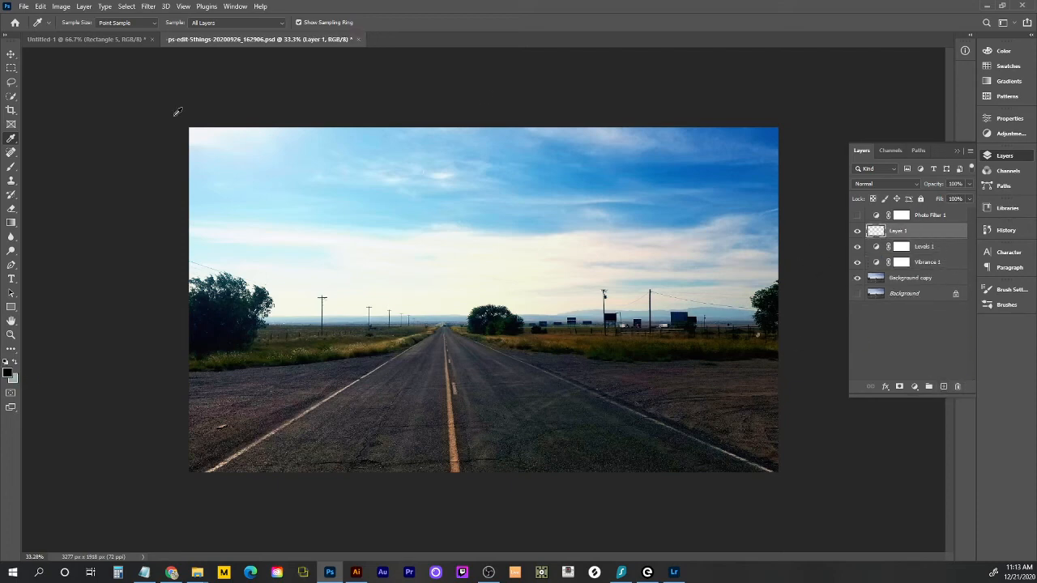
pyautogui.press('b')
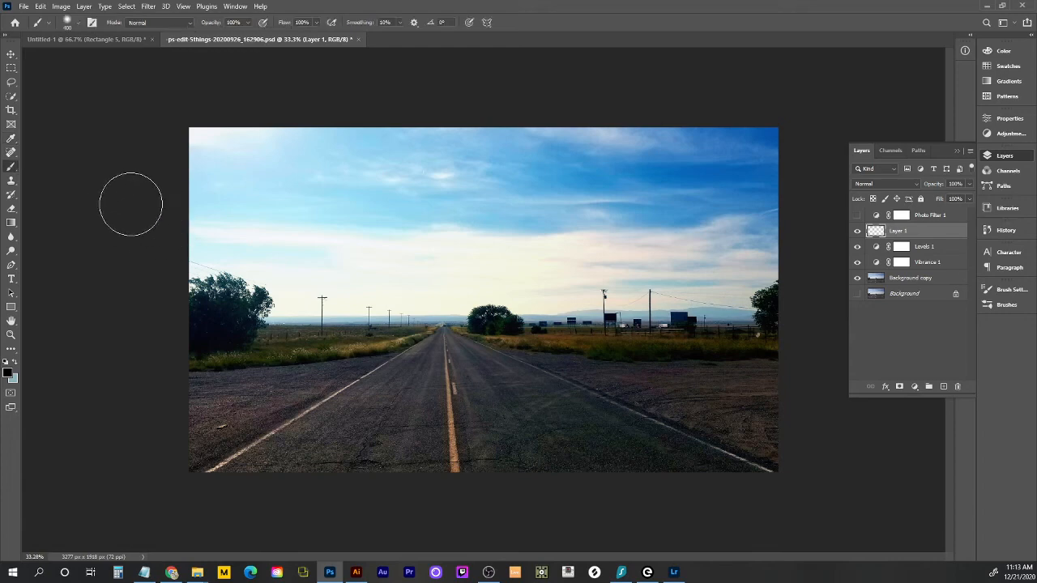
pyautogui.press('[')
pyautogui.press('[')
pyautogui.press('[')
pyautogui.press('[')
pyautogui.press('[')
pyautogui.press('[')
# - Paint a few black test strokes across the sky on the empty layer and undo them
pyautogui.moveTo(320, 188); pyautogui.dragTo(253, 219)
pyautogui.moveTo(378, 185)
pyautogui.mouseDown()
pyautogui.moveTo(445, 206)
pyautogui.moveTo(502, 237)
pyautogui.mouseUp()
pyautogui.moveTo(373, 263)
pyautogui.mouseDown()
pyautogui.moveTo(359, 269)
pyautogui.moveTo(449, 256)
pyautogui.mouseUp()
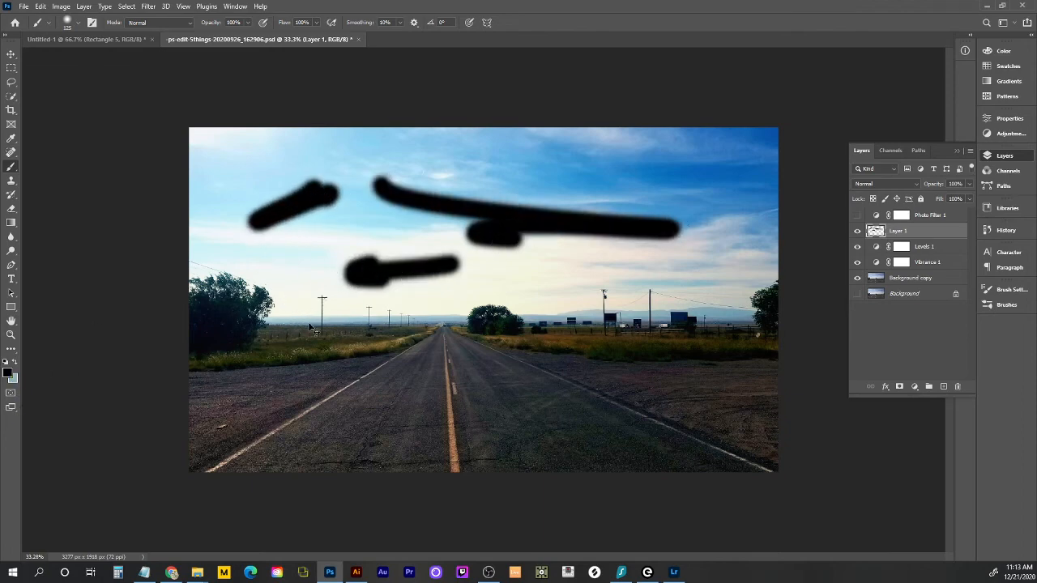
pyautogui.hotkey('ctrl', 'z')
pyautogui.hotkey('ctrl', 'z')
pyautogui.hotkey('ctrl', 'z')
pyautogui.hotkey('ctrl', 'z')
# - Switch to the sampled grey-blue colour, paint several test strokes across the sky and undo them
pyautogui.press('x')
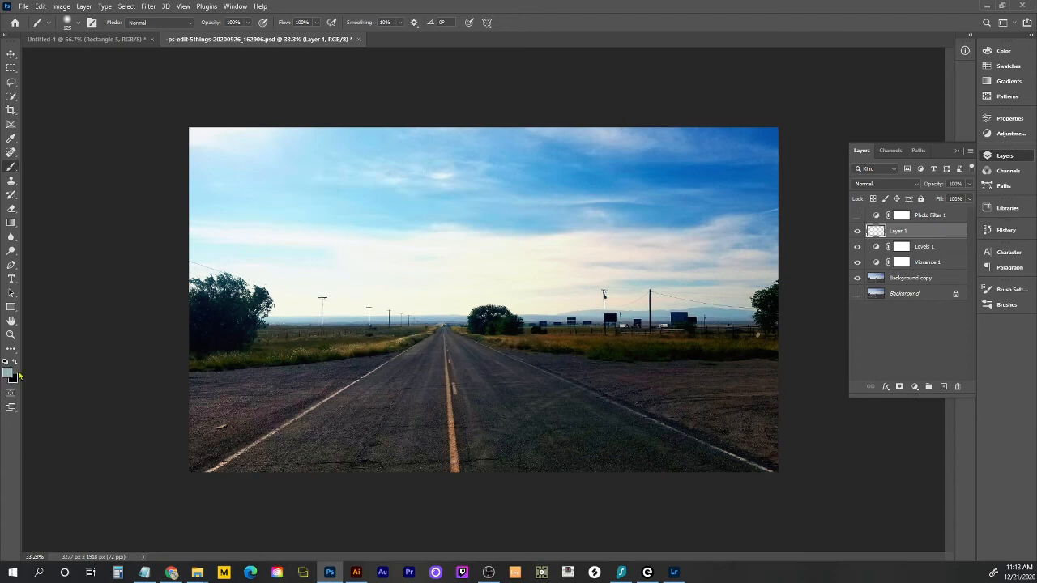
pyautogui.moveTo(329, 206)
pyautogui.mouseDown()
pyautogui.moveTo(459, 229)
pyautogui.moveTo(424, 248)
pyautogui.moveTo(621, 232)
pyautogui.mouseUp()
pyautogui.moveTo(653, 209)
pyautogui.mouseDown()
pyautogui.moveTo(786, 166)
pyautogui.moveTo(687, 155)
pyautogui.mouseUp()
pyautogui.moveTo(479, 173); pyautogui.dragTo(393, 175)
pyautogui.moveTo(286, 161); pyautogui.dragTo(331, 160)
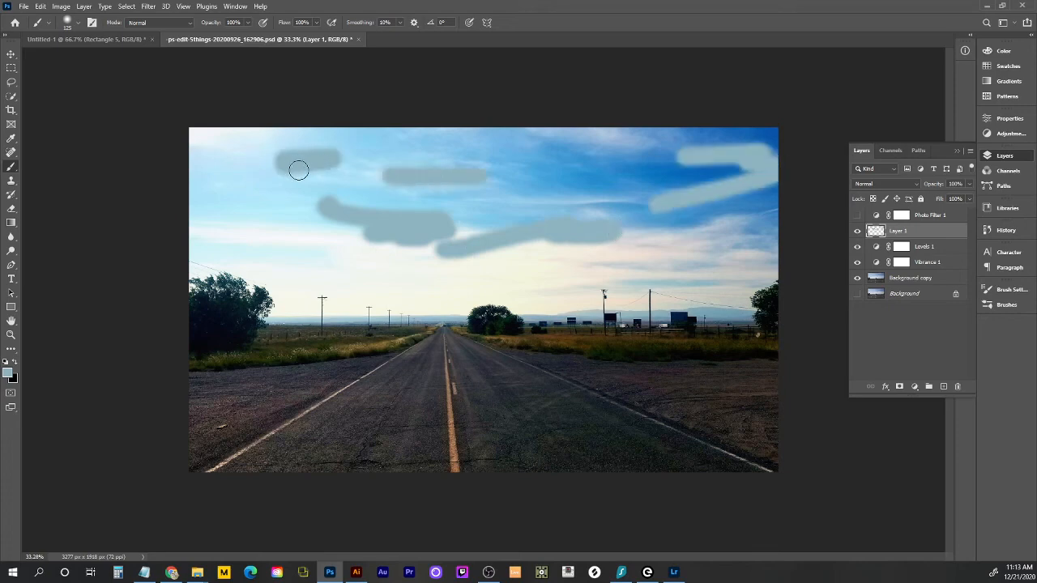
pyautogui.hotkey('ctrl', 'z')
pyautogui.hotkey('ctrl', 'z')
pyautogui.hotkey('ctrl', 'z')
pyautogui.hotkey('ctrl', 'z')
pyautogui.hotkey('ctrl', 'z')
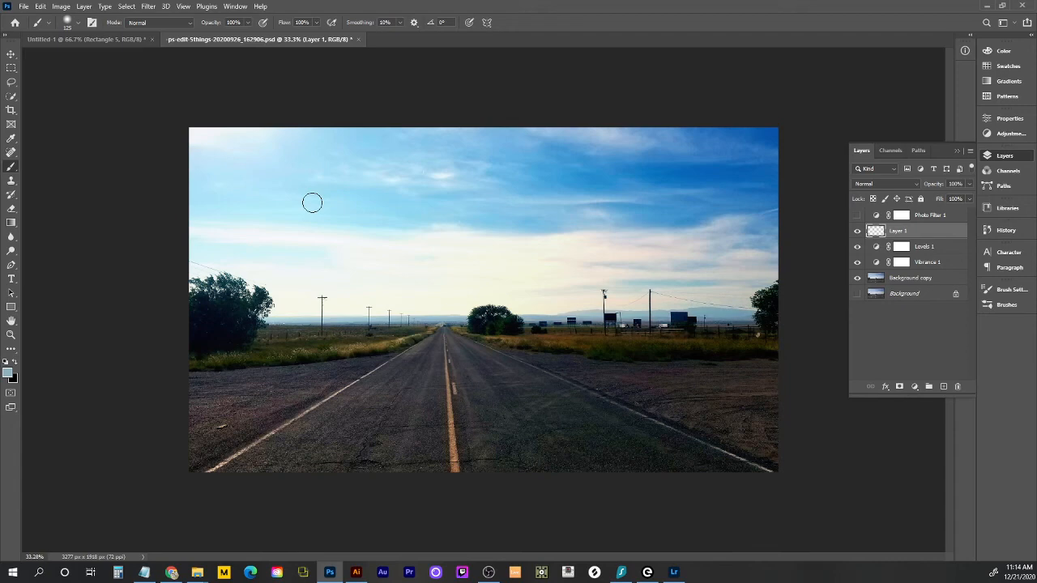
# - Select a wide rectangle around the horizon and road, and try Layer Via Copy with the empty Layer 1 active
pyautogui.click(11, 68)
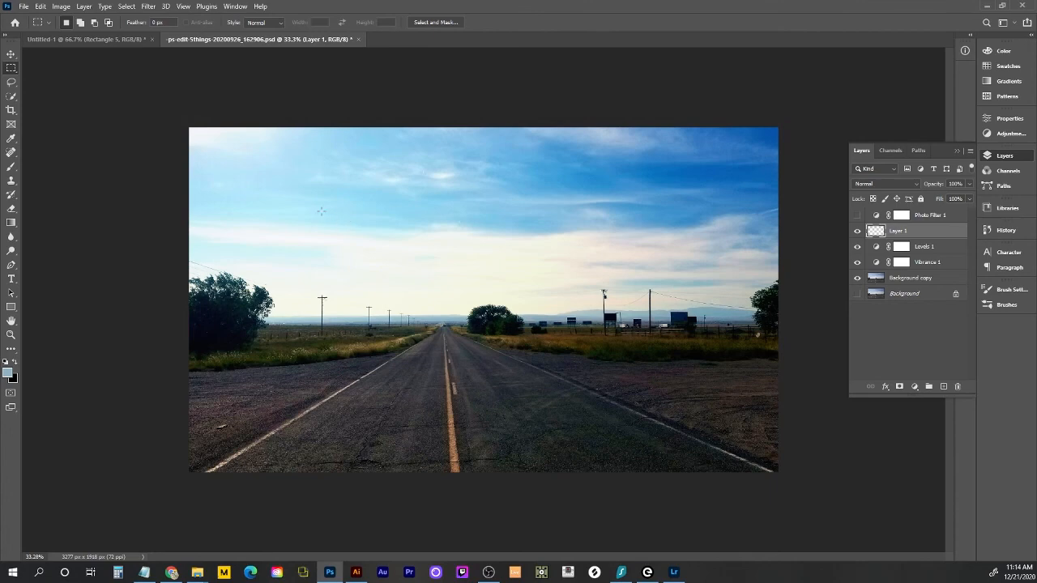
pyautogui.moveTo(290, 247); pyautogui.dragTo(680, 388)
pyautogui.click(83, 6)
pyautogui.moveTo(101, 17)
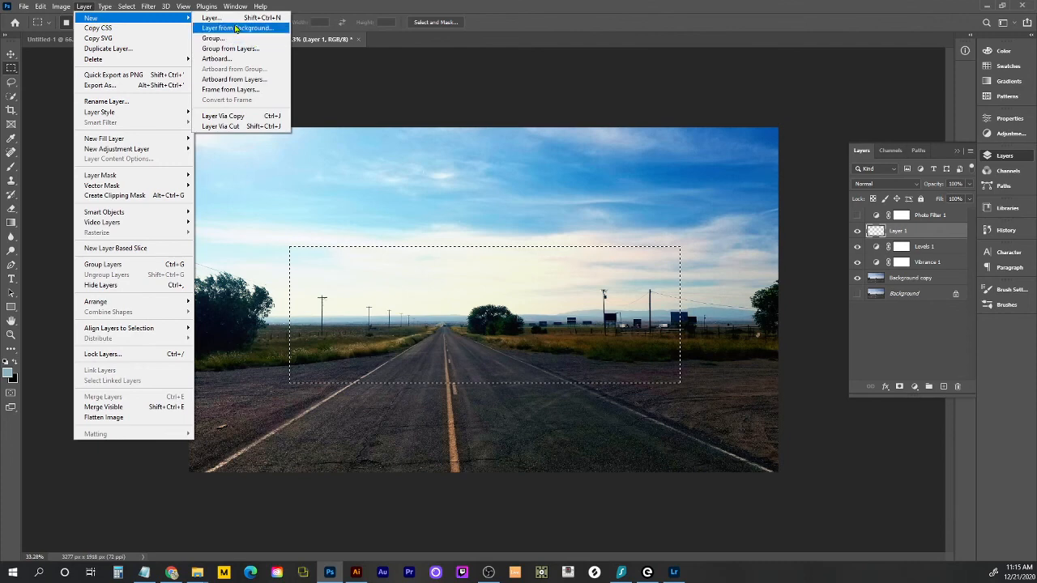
pyautogui.click(249, 117)
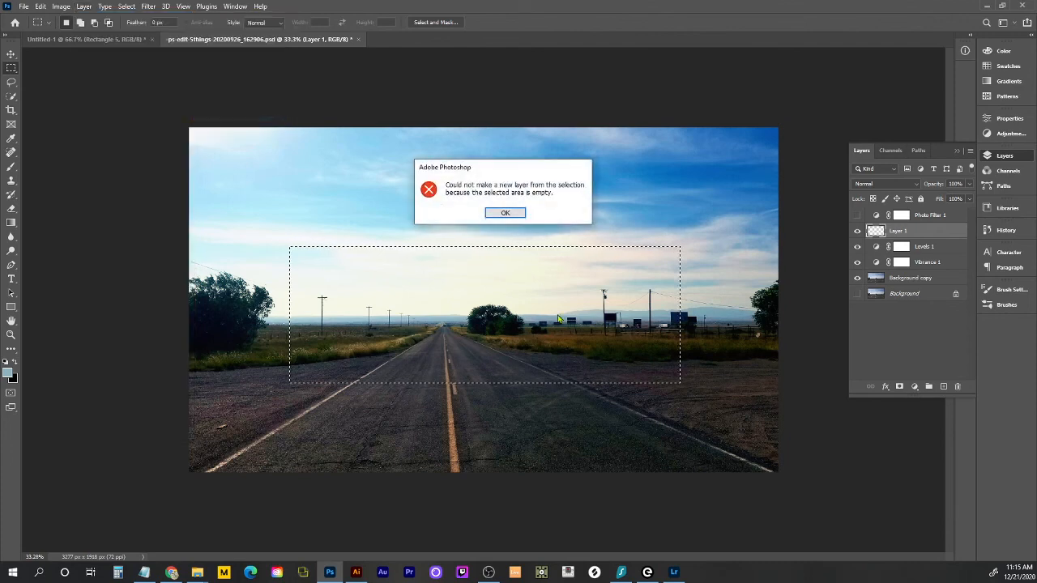
pyautogui.click(504, 213)
# - Copy the selected area of the Background copy layer to a new layer and move the copied strip up into the sky
pyautogui.click(910, 278)
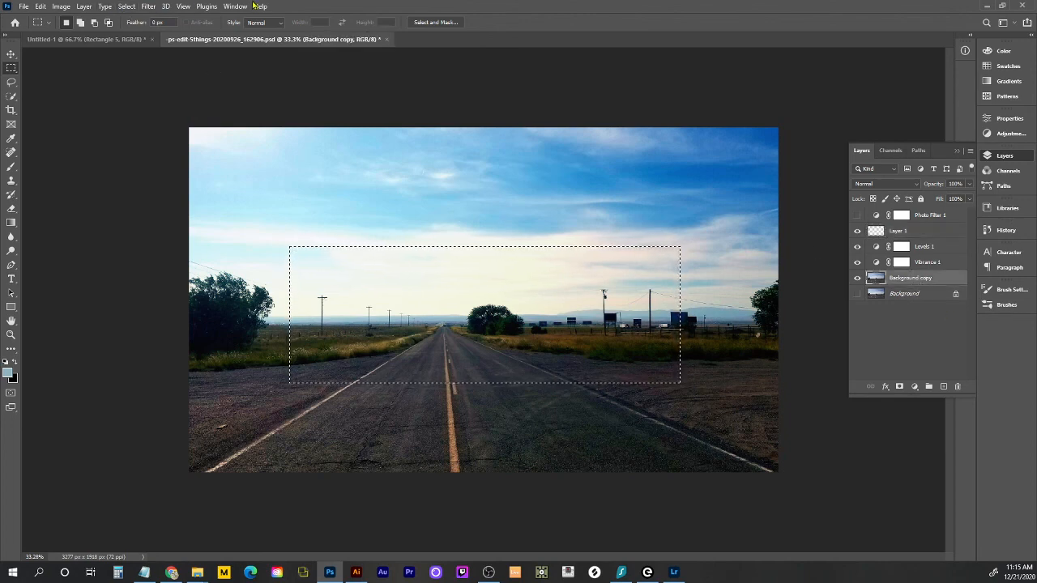
pyautogui.click(84, 6)
pyautogui.moveTo(110, 17)
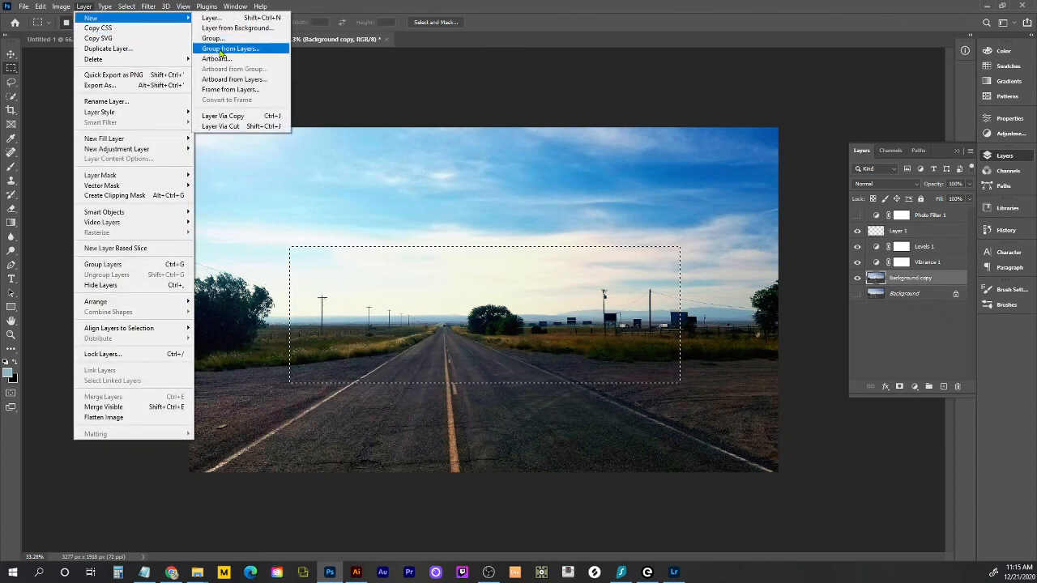
pyautogui.click(227, 119)
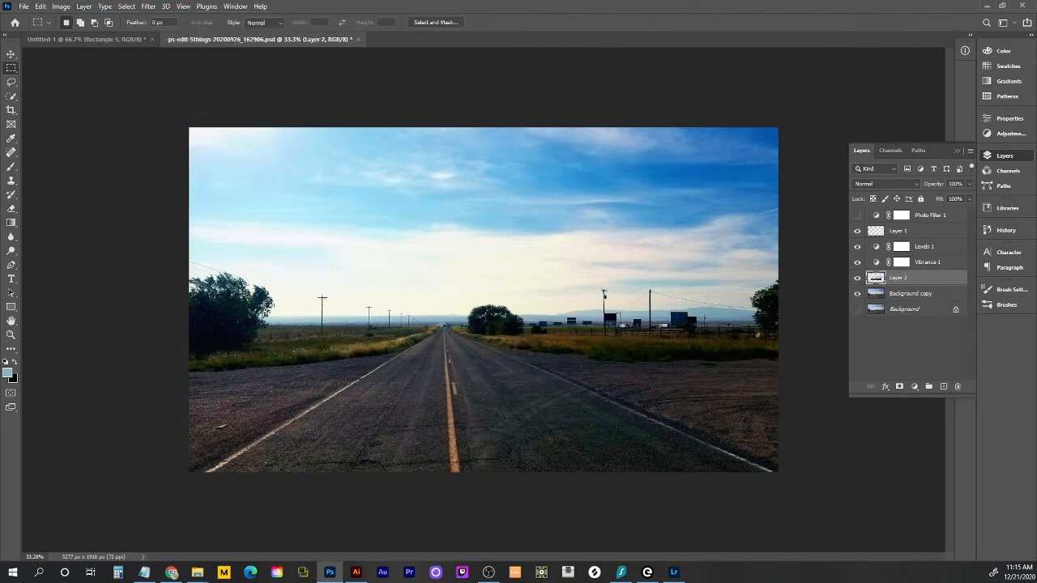
pyautogui.click(9, 57)
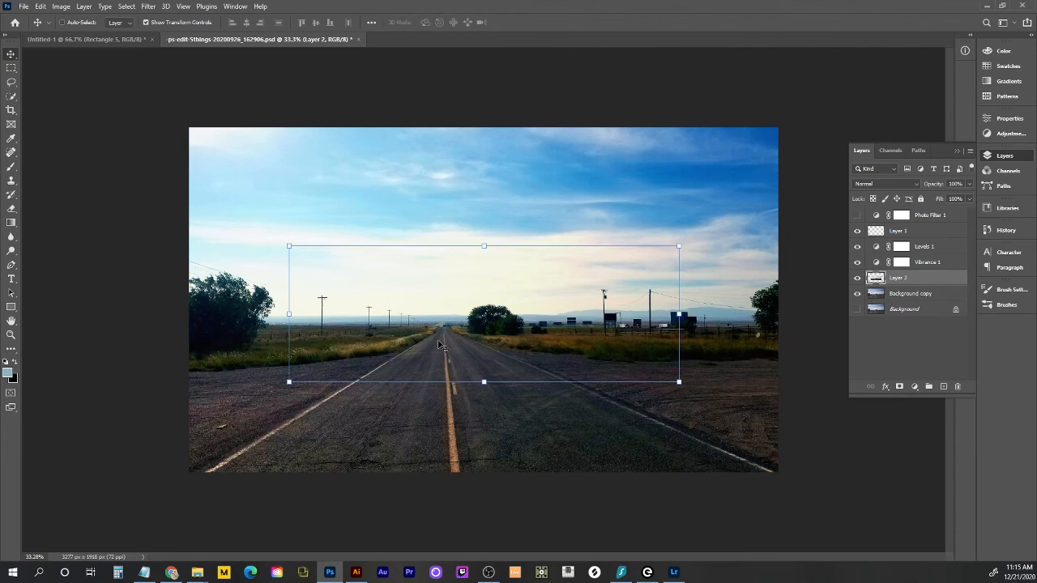
pyautogui.moveTo(440, 346); pyautogui.dragTo(478, 245)
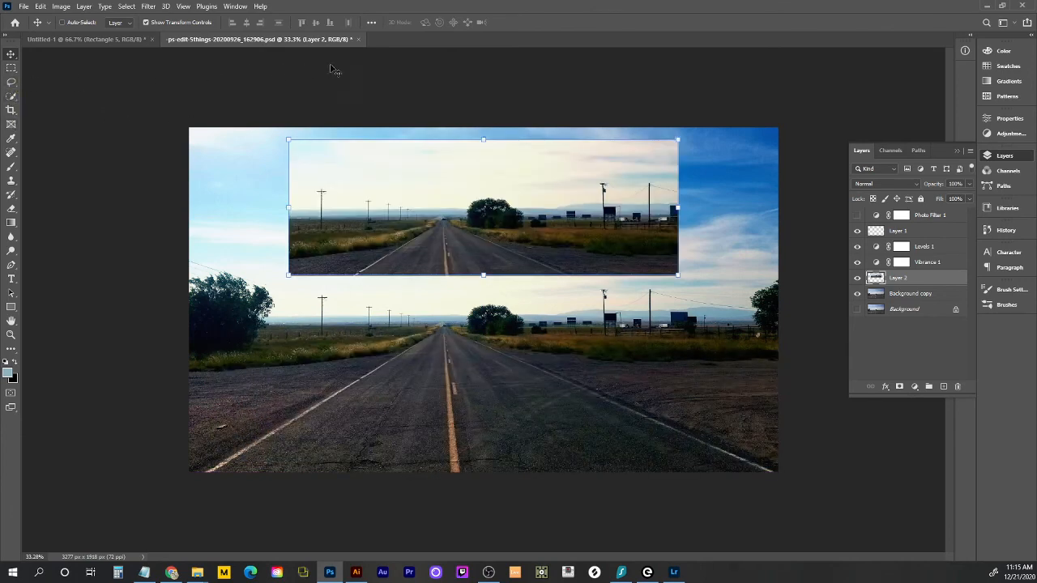
# - Hide the layer holding the copied strip and delete it
pyautogui.press('m')
pyautogui.click(858, 278)
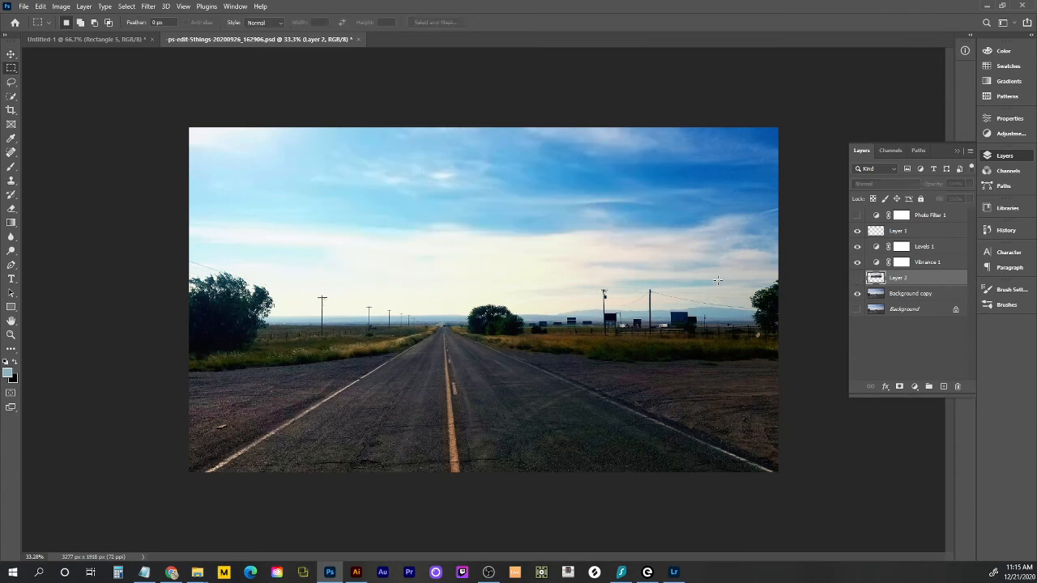
pyautogui.click(958, 387)
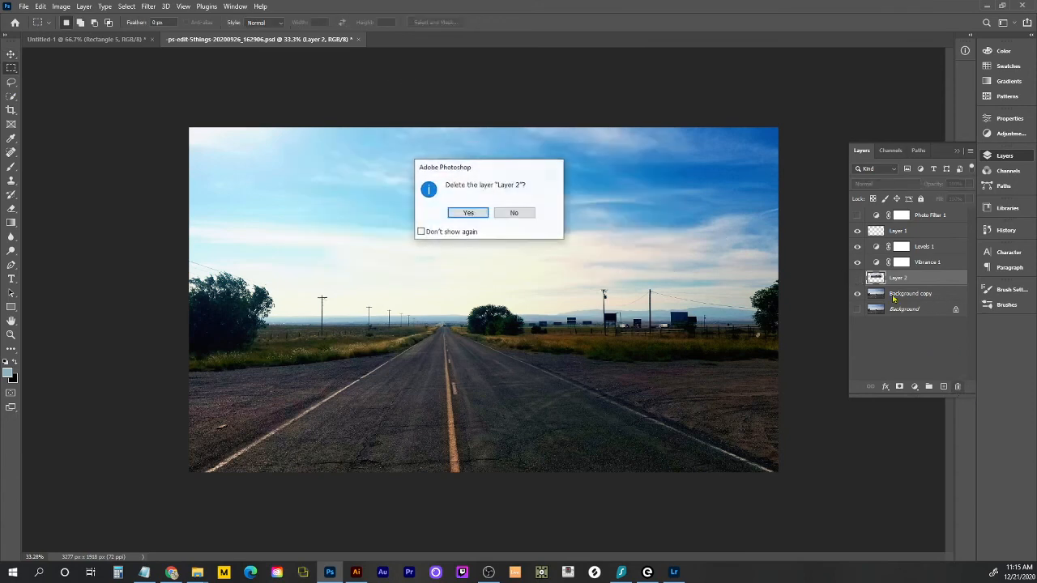
pyautogui.click(475, 217)
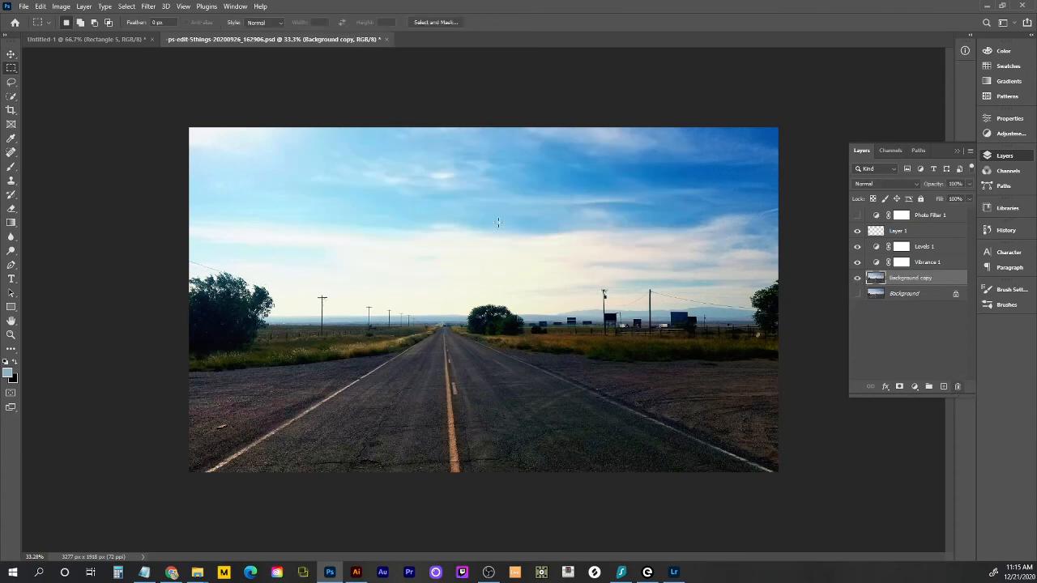
# - Examine the variants of the Marquee, Lasso and Quick Selection tools
pyautogui.rightClick(11, 72)
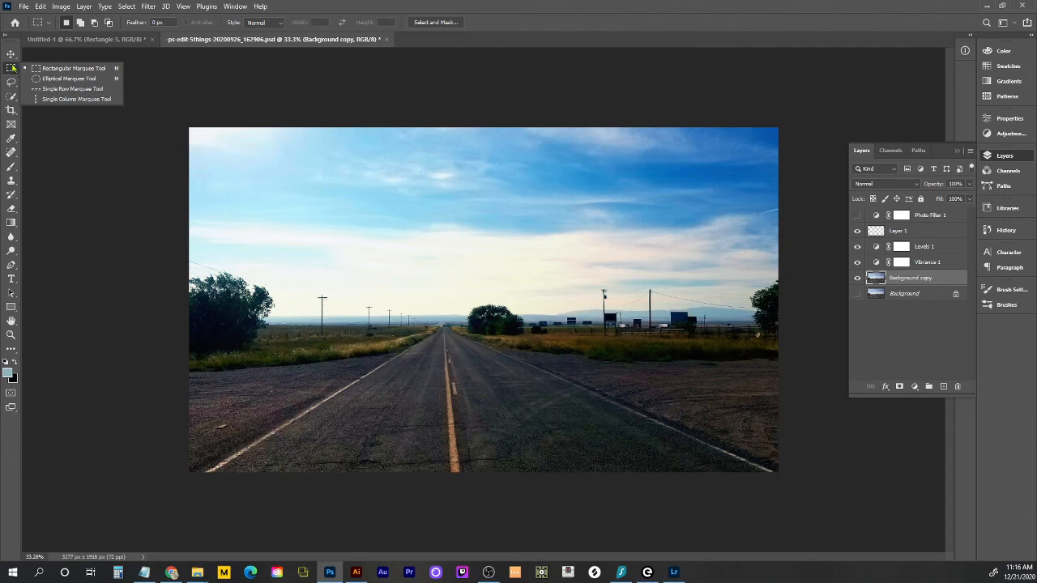
pyautogui.click(12, 82)
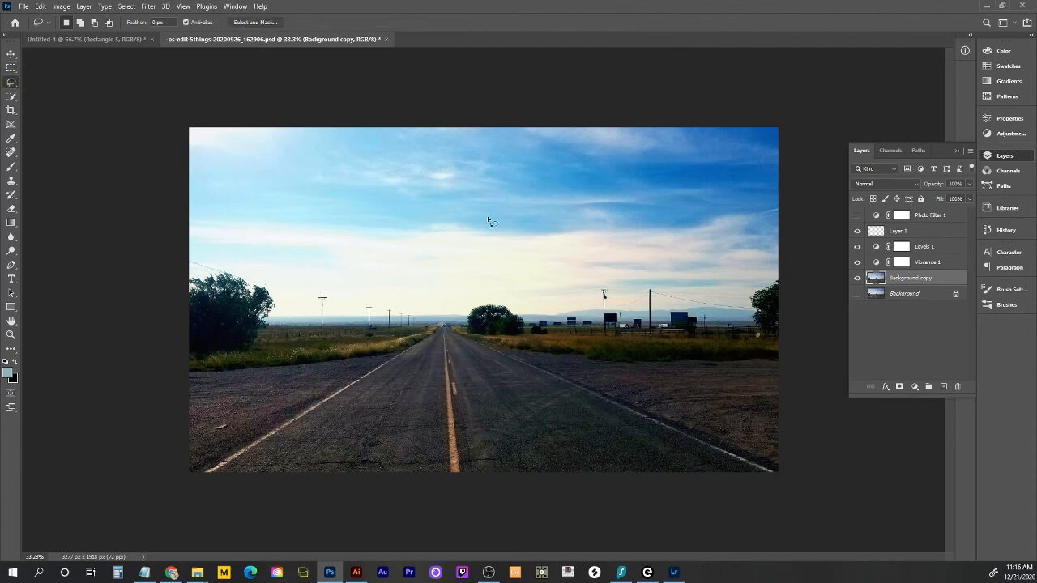
pyautogui.moveTo(496, 217)
pyautogui.mouseDown()
pyautogui.moveTo(509, 331)
pyautogui.moveTo(552, 240)
pyautogui.moveTo(281, 170)
pyautogui.mouseUp()
pyautogui.click(11, 53)
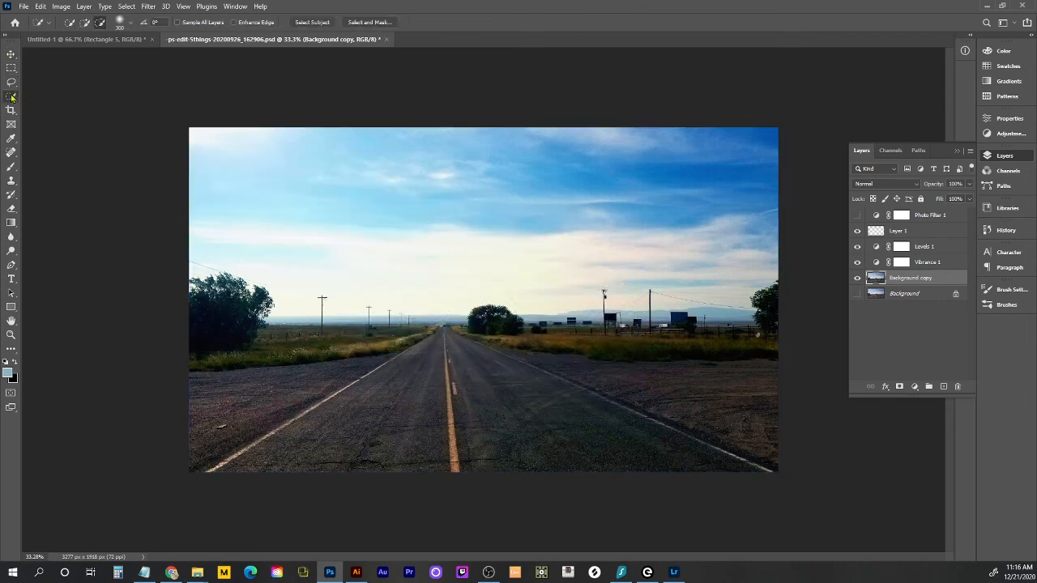
pyautogui.rightClick(10, 97)
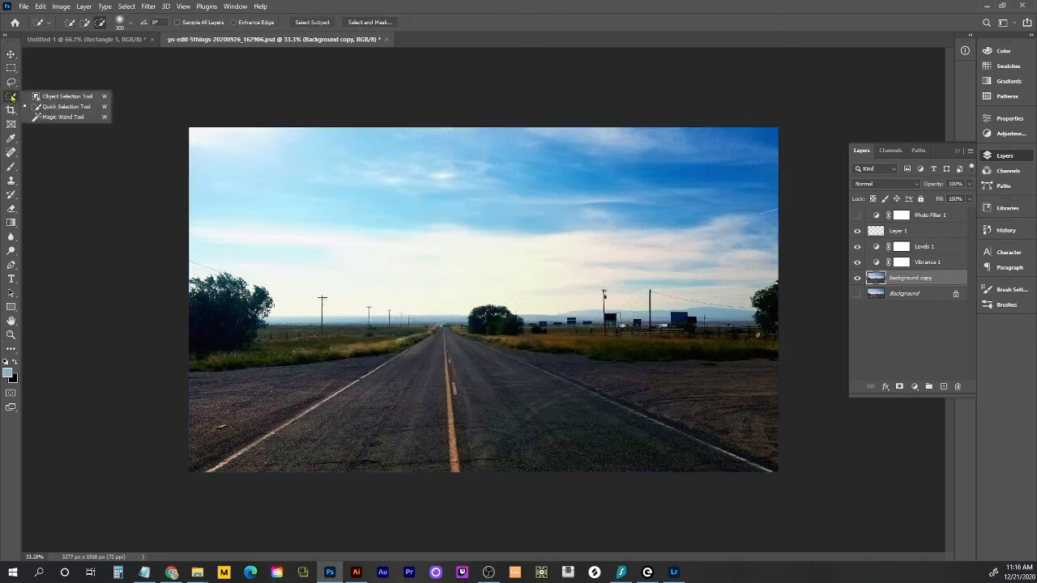
pyautogui.click(10, 82)
pyautogui.rightClick(12, 83)
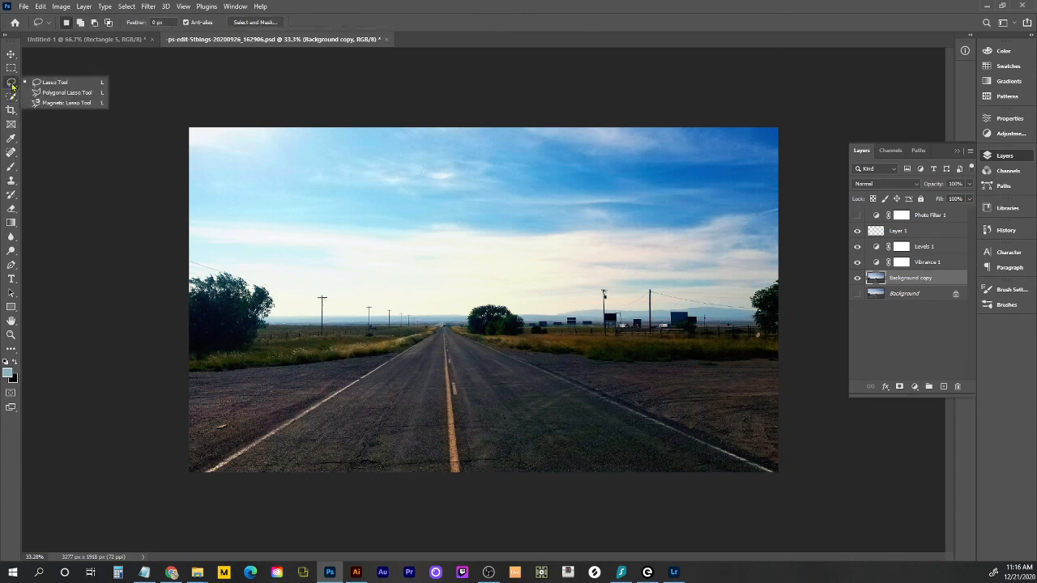
# - Try the Magnetic Lasso Tool and return to the standard Lasso Tool
pyautogui.click(82, 109)
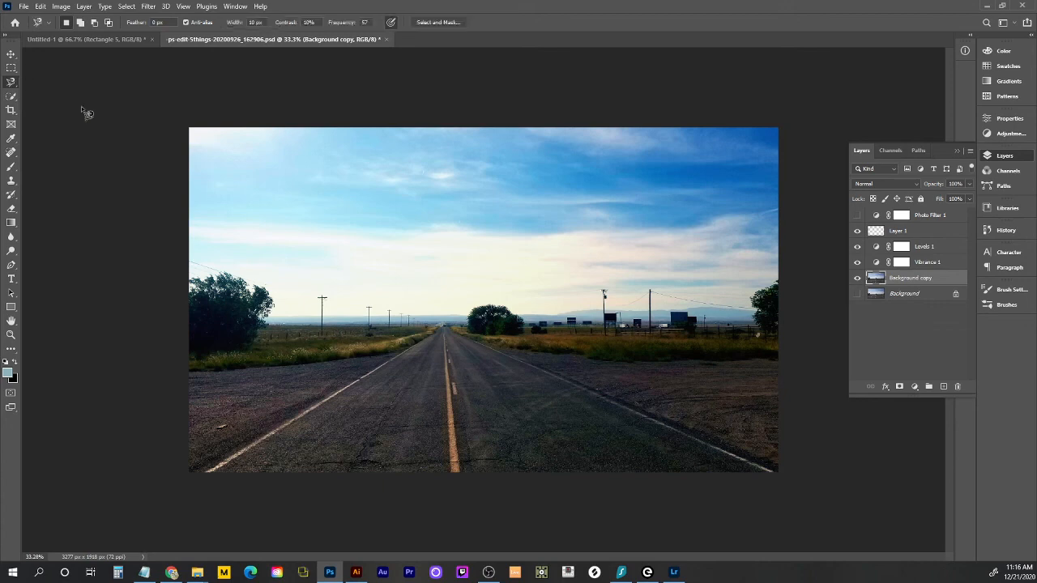
pyautogui.rightClick(11, 82)
pyautogui.click(42, 82)
# - Try the Quick Selection Tool with strokes across the sky and the roadside grass, and undo the last stroke
pyautogui.click(14, 97)
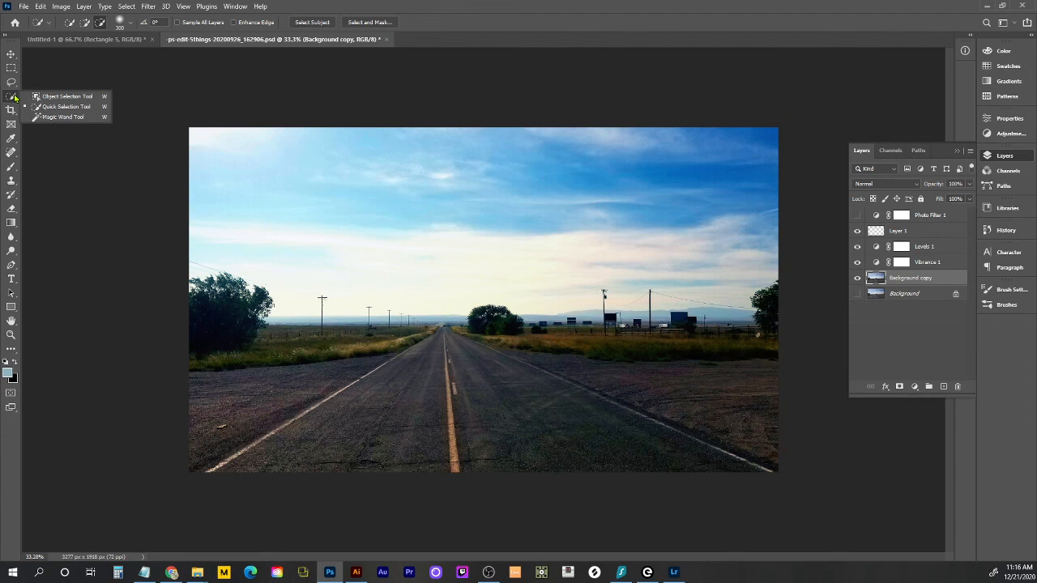
pyautogui.click(65, 107)
pyautogui.moveTo(451, 247); pyautogui.dragTo(311, 238)
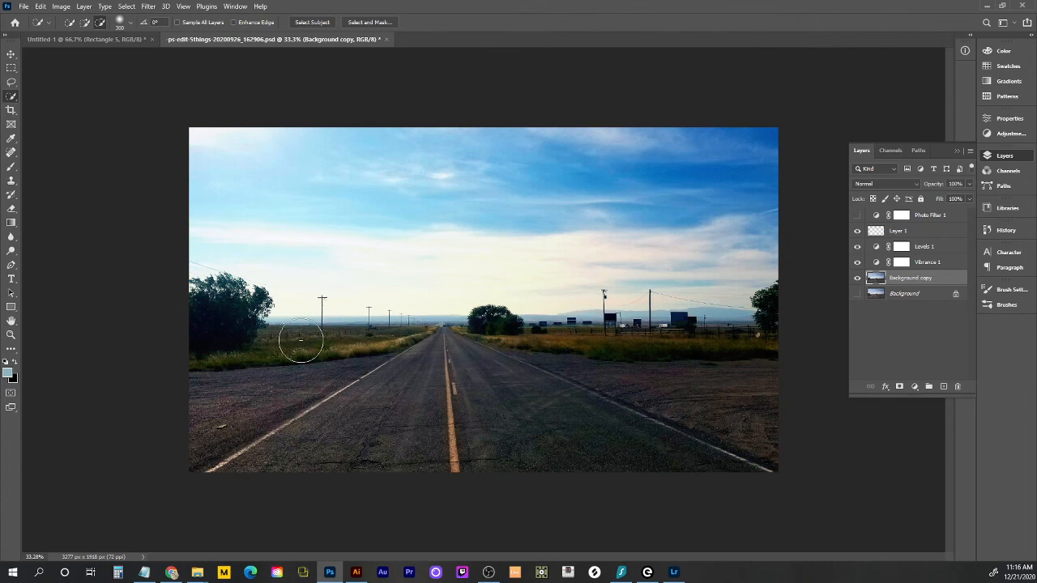
pyautogui.moveTo(297, 347)
pyautogui.mouseDown()
pyautogui.moveTo(278, 343)
pyautogui.moveTo(354, 333)
pyautogui.mouseUp()
pyautogui.hotkey('ctrl', 'z')
# - Cycle the Quick Selection Tool through its new, add and subtract modes and leave it on Add to Selection
pyautogui.click(87, 25)
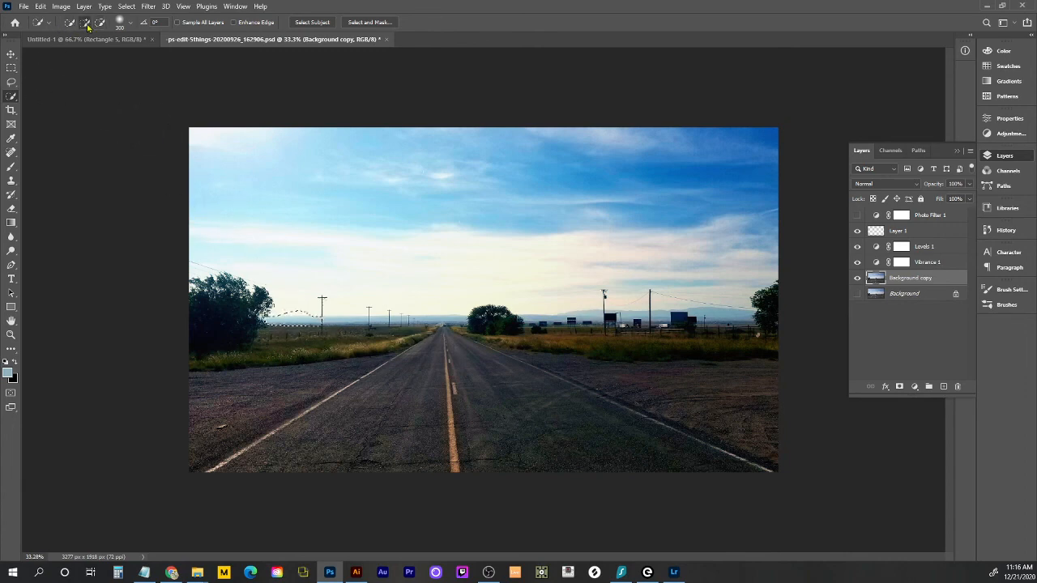
pyautogui.click(100, 26)
pyautogui.click(69, 24)
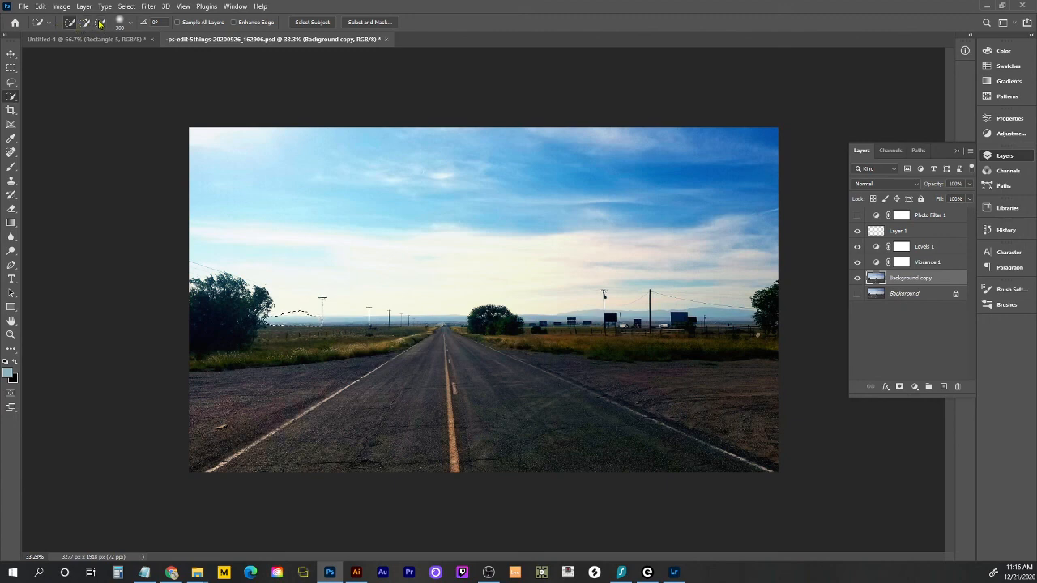
pyautogui.click(234, 7)
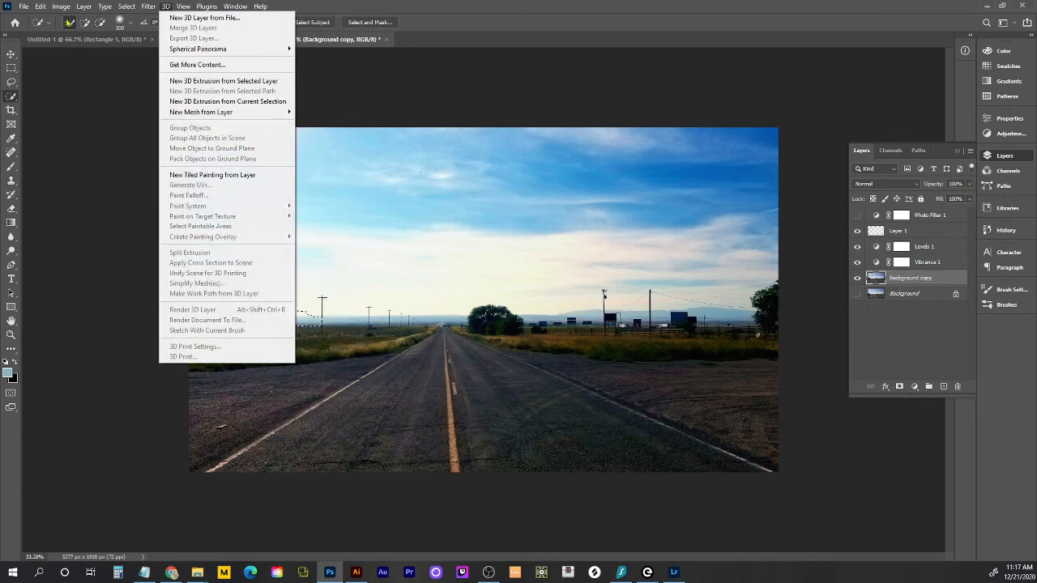
pyautogui.click(71, 22)
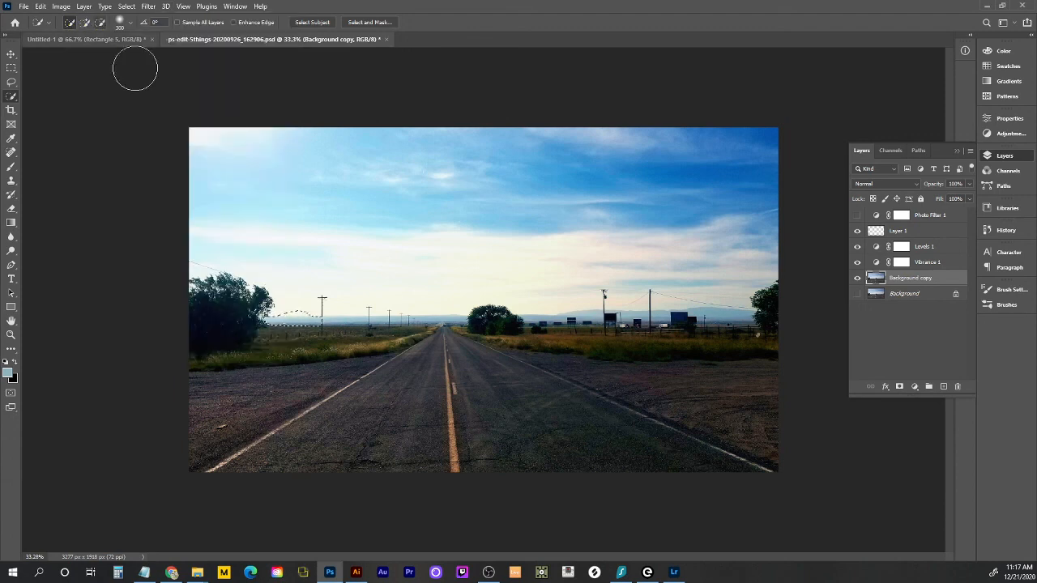
pyautogui.click(84, 23)
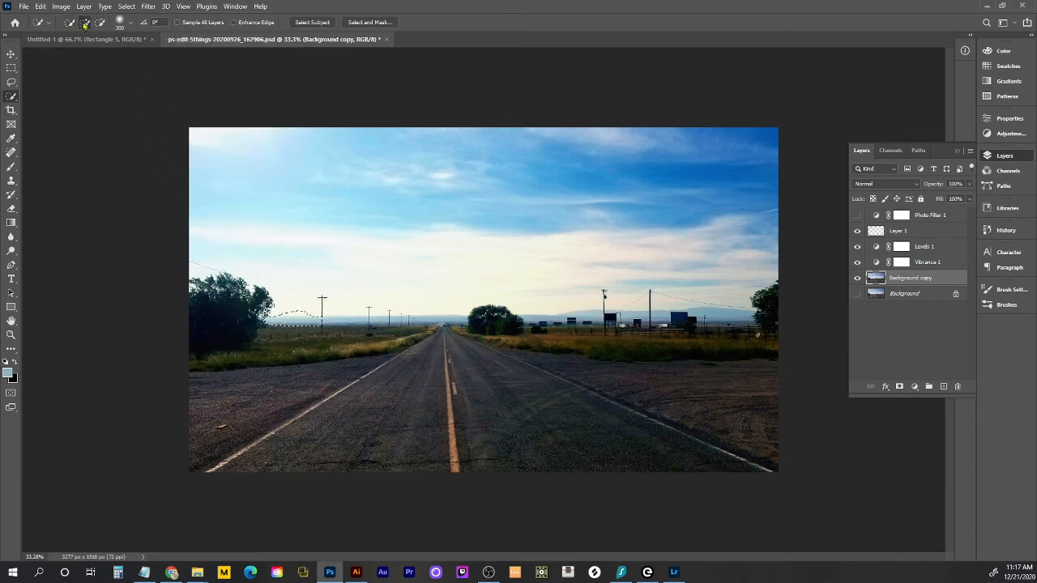
# - Show the available workspaces and the options for resetting or creating a workspace
pyautogui.click(237, 7)
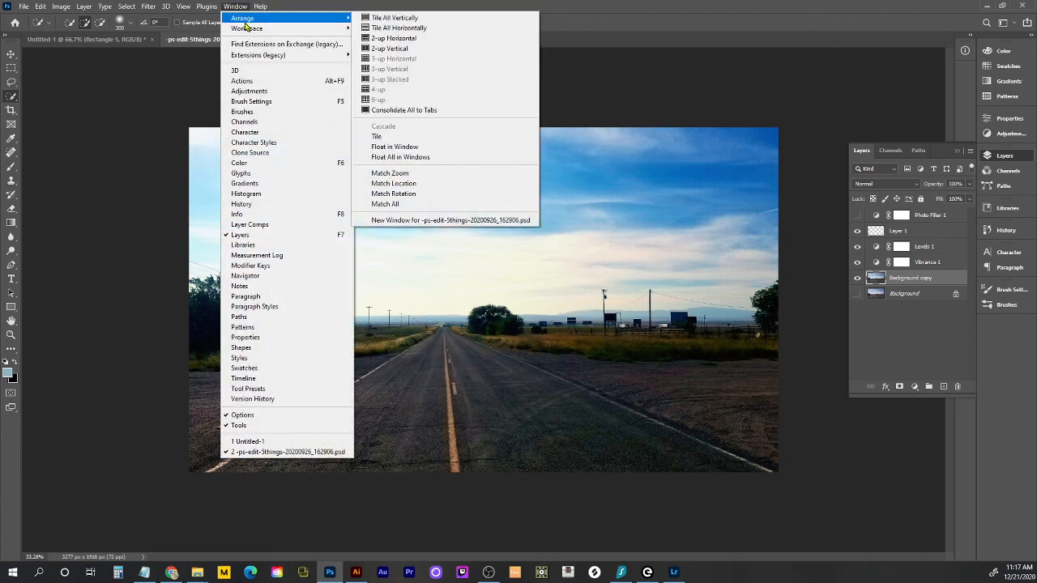
pyautogui.moveTo(249, 31)
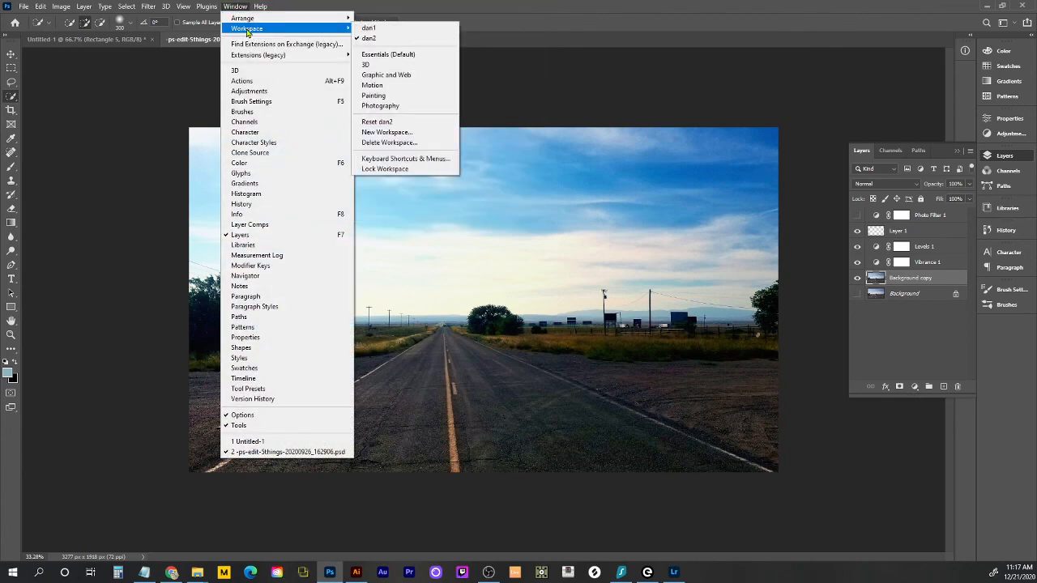